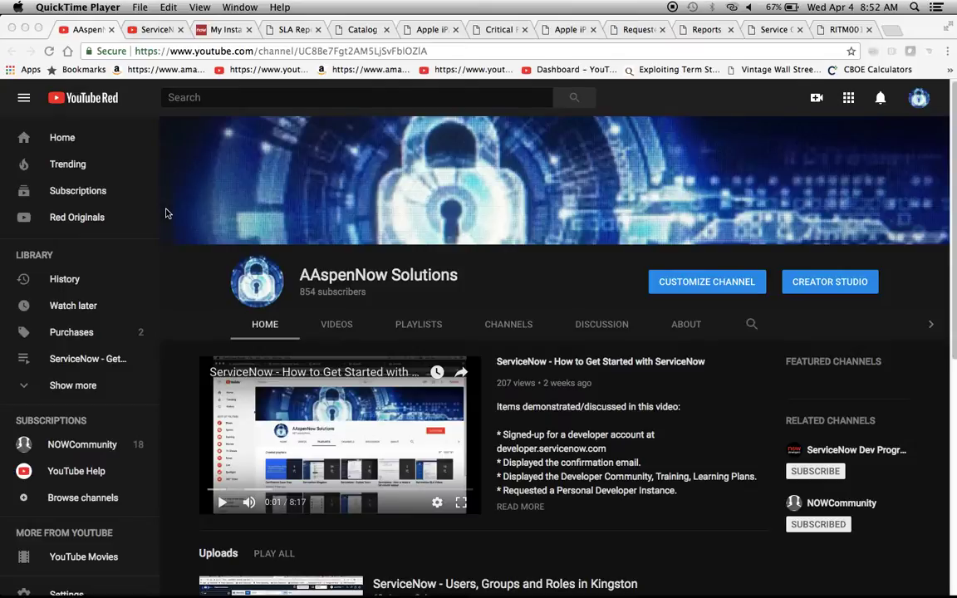
- Switch to the YouTube tab with the ServiceNow SLA Definition tutorial video
{"action": "left_click", "coordinate": [149, 28]}
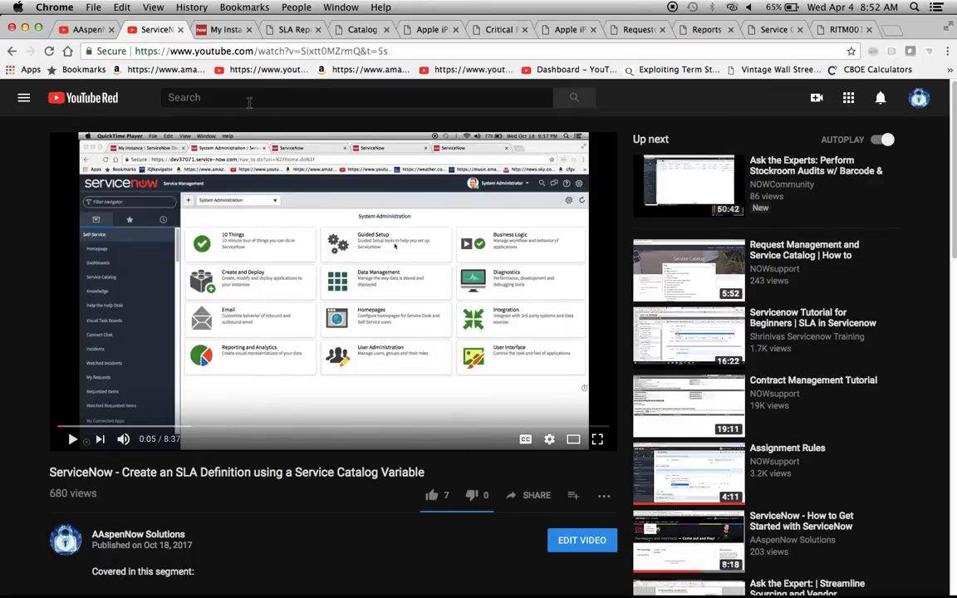
- Look over the SLA Reports page, the catalog items list and the Apple iPad 3 catalog item
{"action": "left_click", "coordinate": [288, 32]}
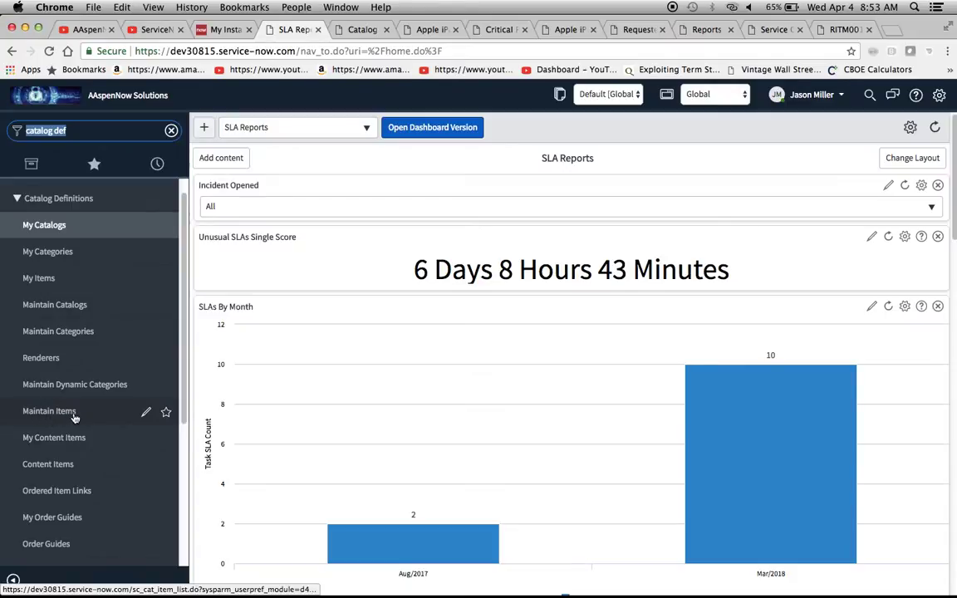
{"action": "left_click", "coordinate": [359, 33]}
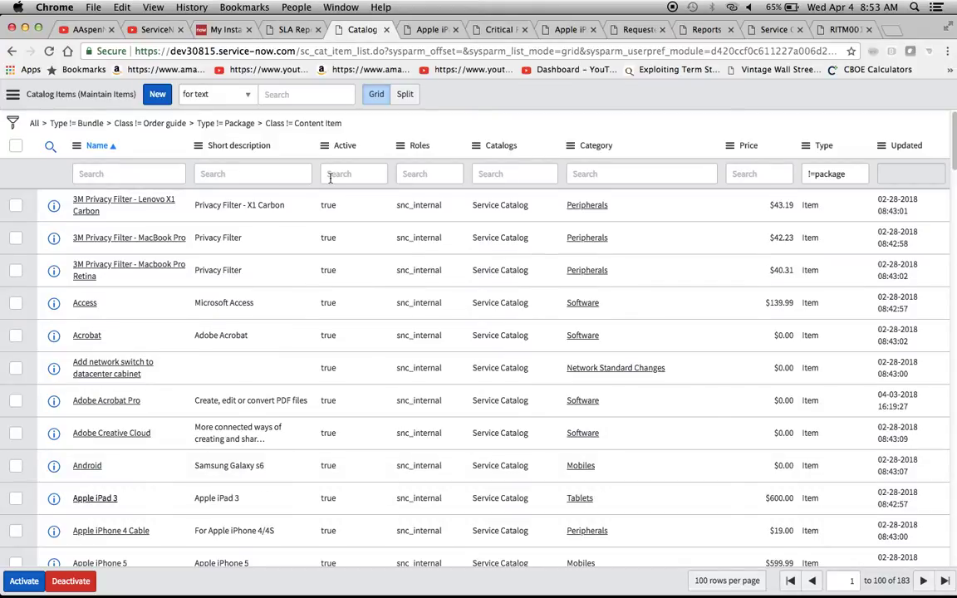
{"action": "left_click", "coordinate": [432, 29]}
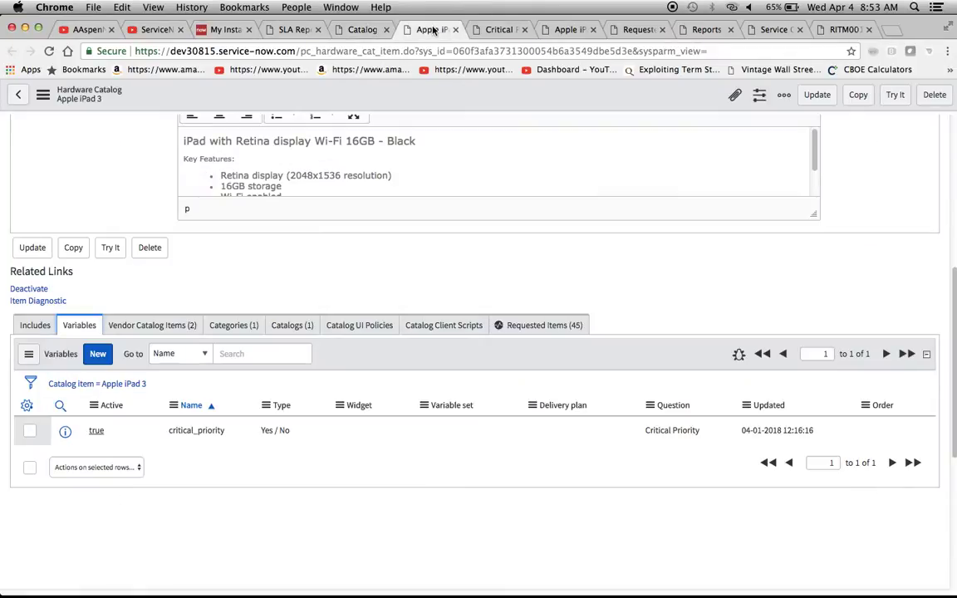
{"action": "scroll", "coordinate": [354, 199], "scroll_direction": "up", "scroll_amount": 10}
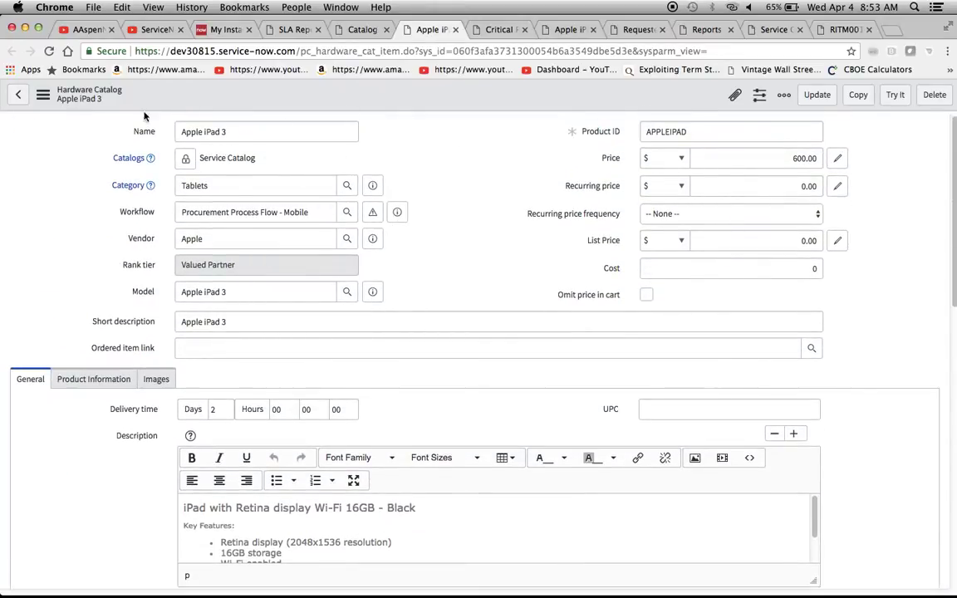
{"action": "scroll", "coordinate": [195, 352], "scroll_direction": "down", "scroll_amount": 5}
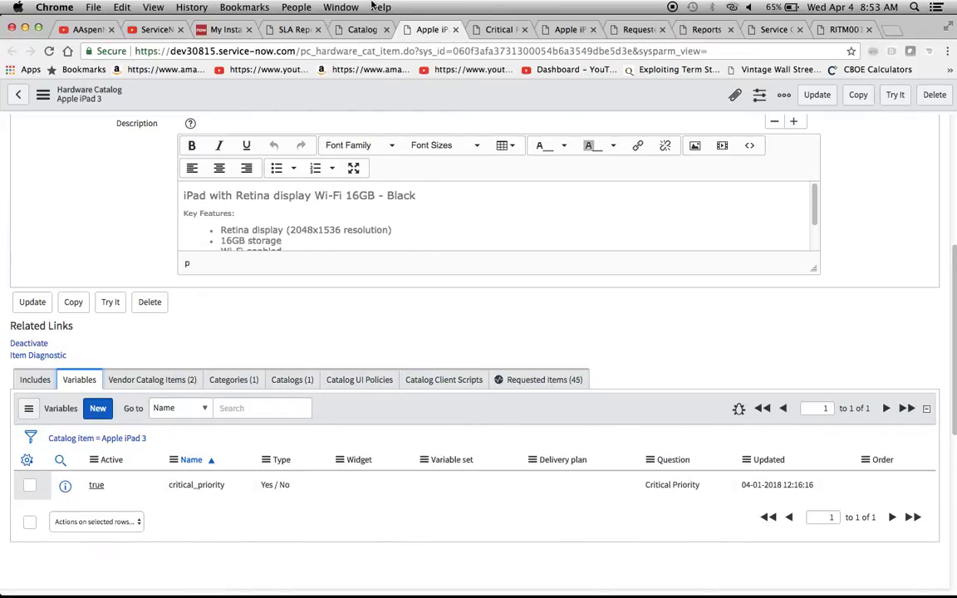
- Check the Critical Priority variable, the iPad 3 order page and the iPad 3 requested items list
{"action": "left_click", "coordinate": [497, 27]}
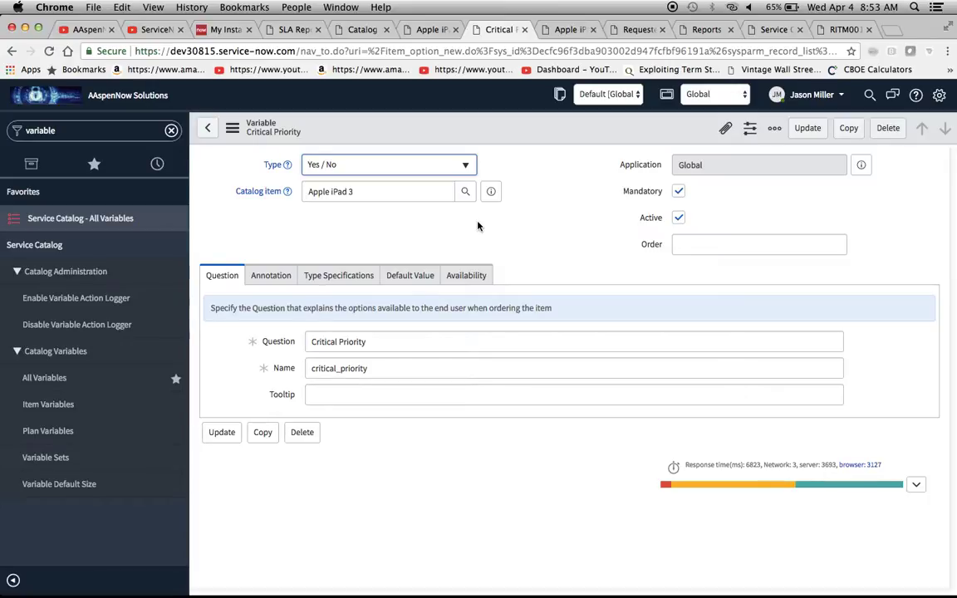
{"action": "left_click", "coordinate": [570, 29]}
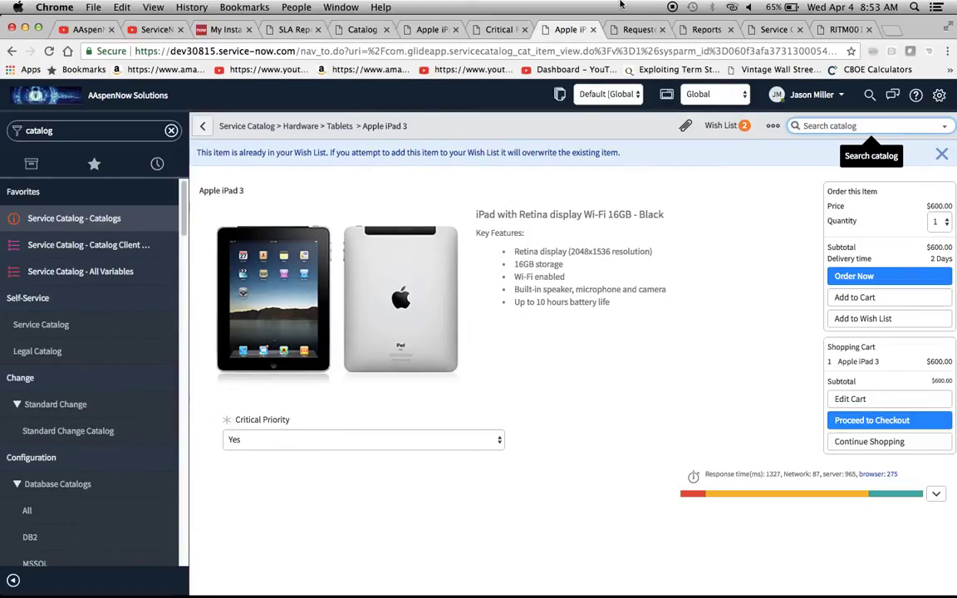
{"action": "left_click", "coordinate": [640, 30]}
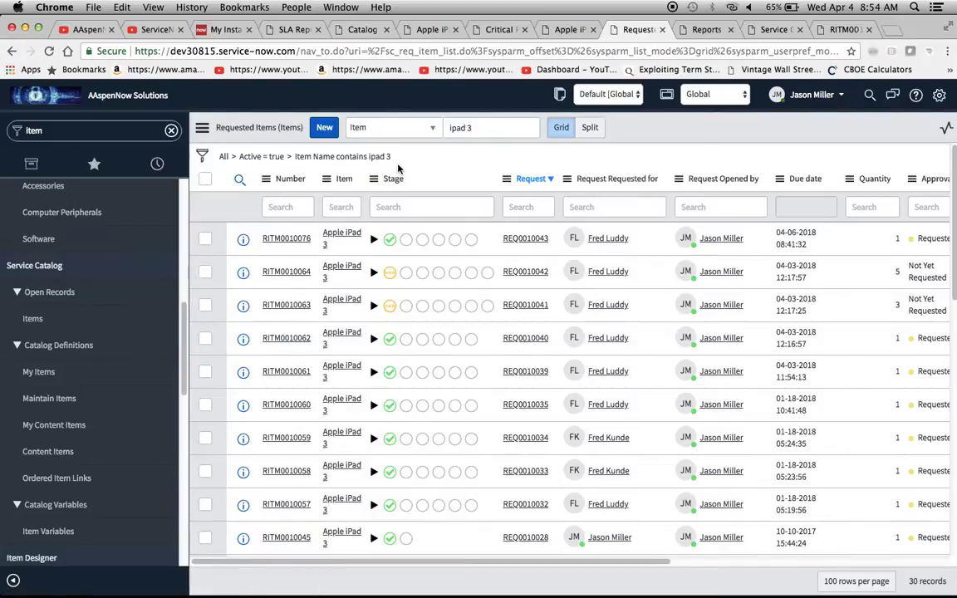
- Scroll sideways through the iPad 3 requested items, then bring up My reports
{"action": "scroll", "coordinate": [681, 318], "scroll_direction": "right", "scroll_amount": 5}
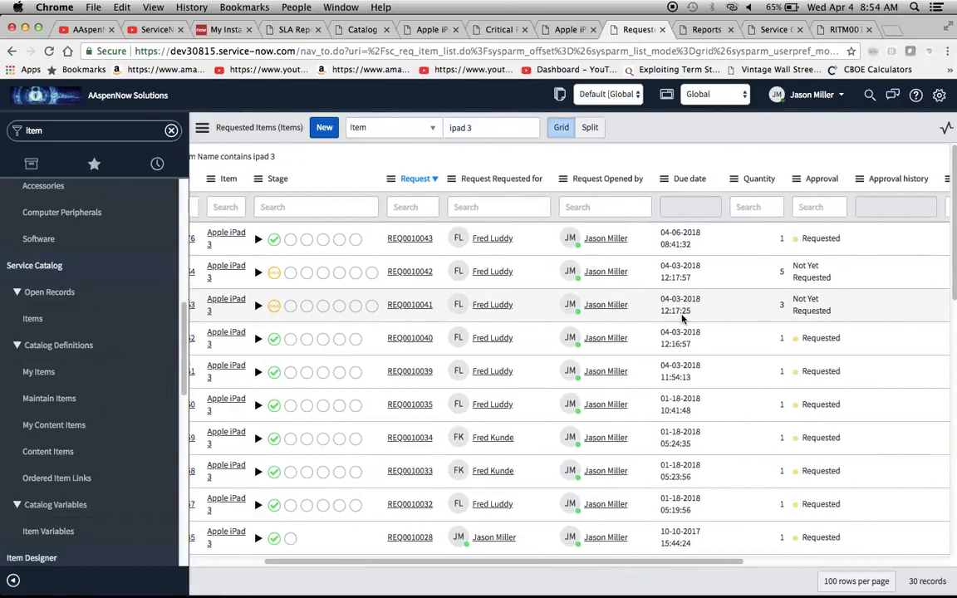
{"action": "scroll", "coordinate": [826, 470], "scroll_direction": "right", "scroll_amount": 2}
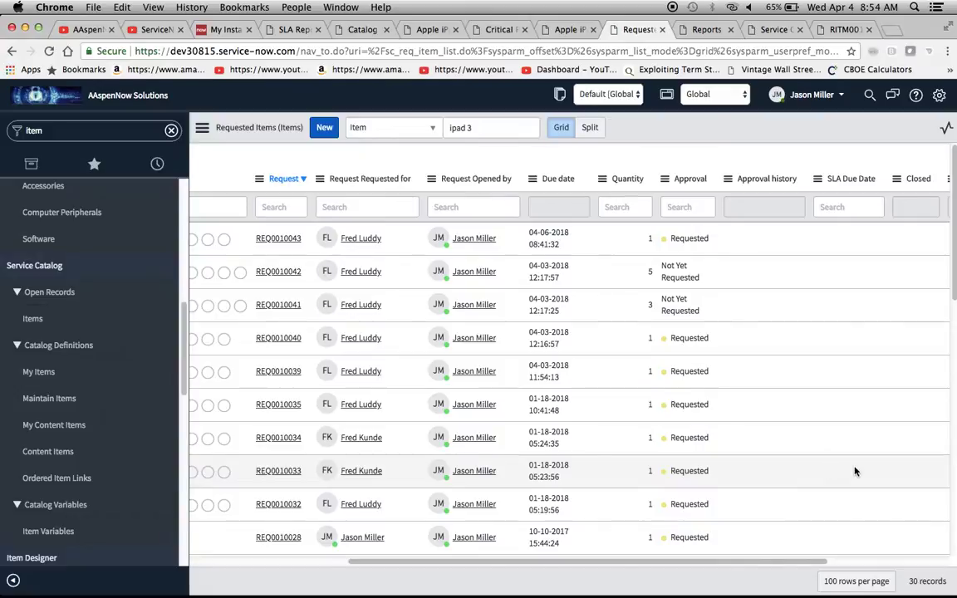
{"action": "scroll", "coordinate": [854, 470], "scroll_direction": "left", "scroll_amount": 7}
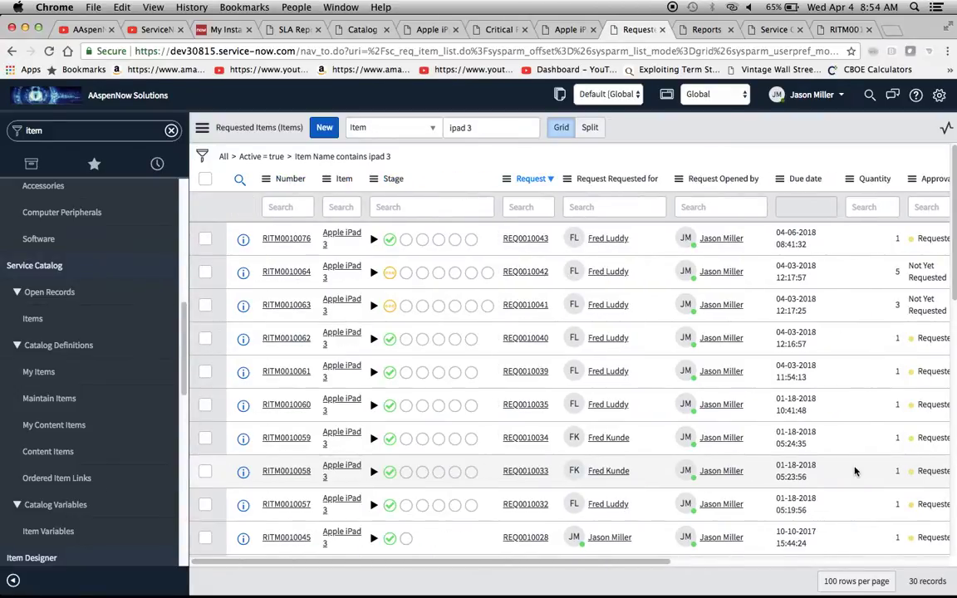
{"action": "left_click", "coordinate": [704, 29]}
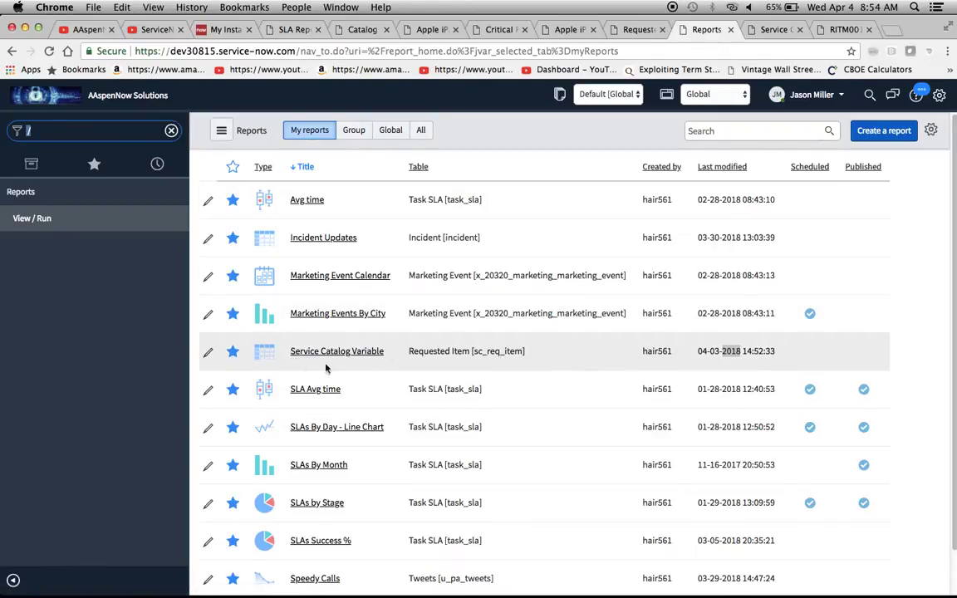
- Open the Service Catalog Variable report and view its type choices down to Multidimensional pivot table
{"action": "left_click", "coordinate": [771, 33]}
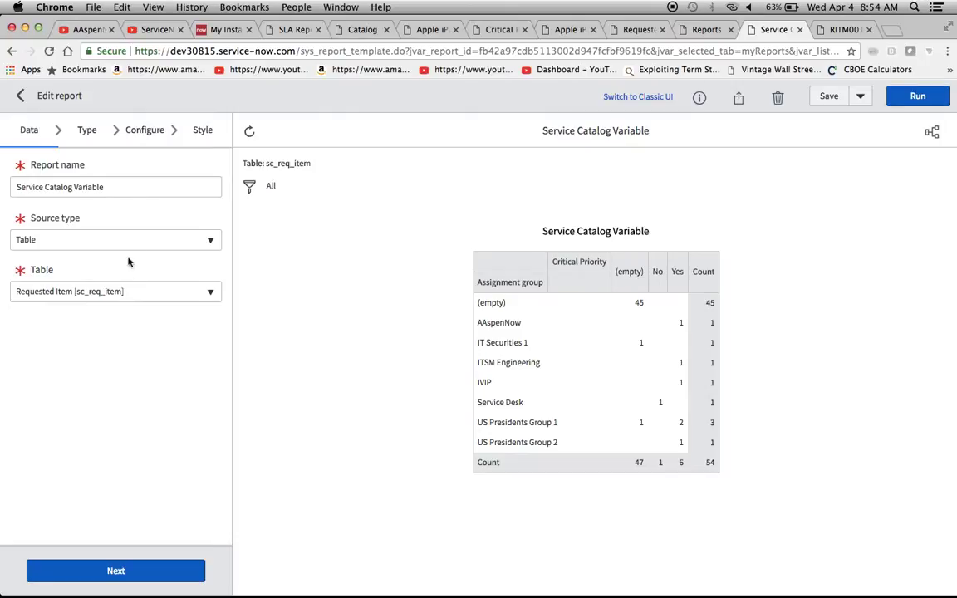
{"action": "left_click", "coordinate": [87, 135]}
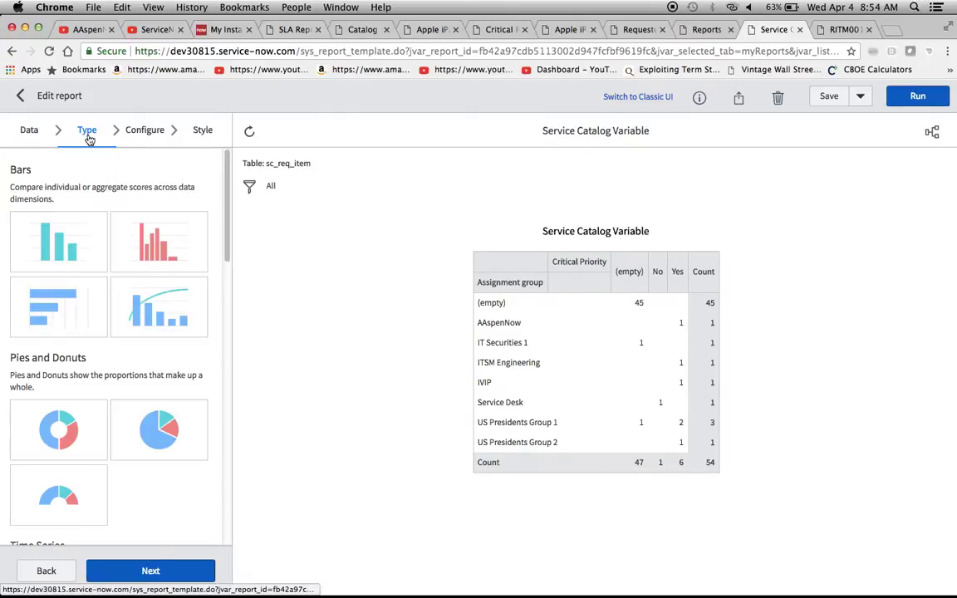
{"action": "scroll", "coordinate": [123, 320], "scroll_direction": "down", "scroll_amount": 5}
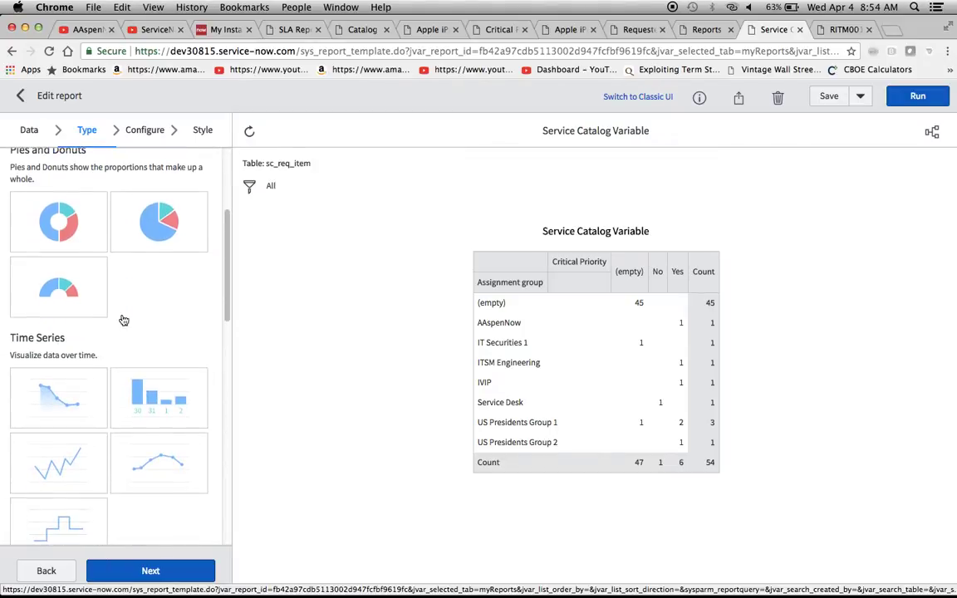
{"action": "scroll", "coordinate": [123, 320], "scroll_direction": "down", "scroll_amount": 8}
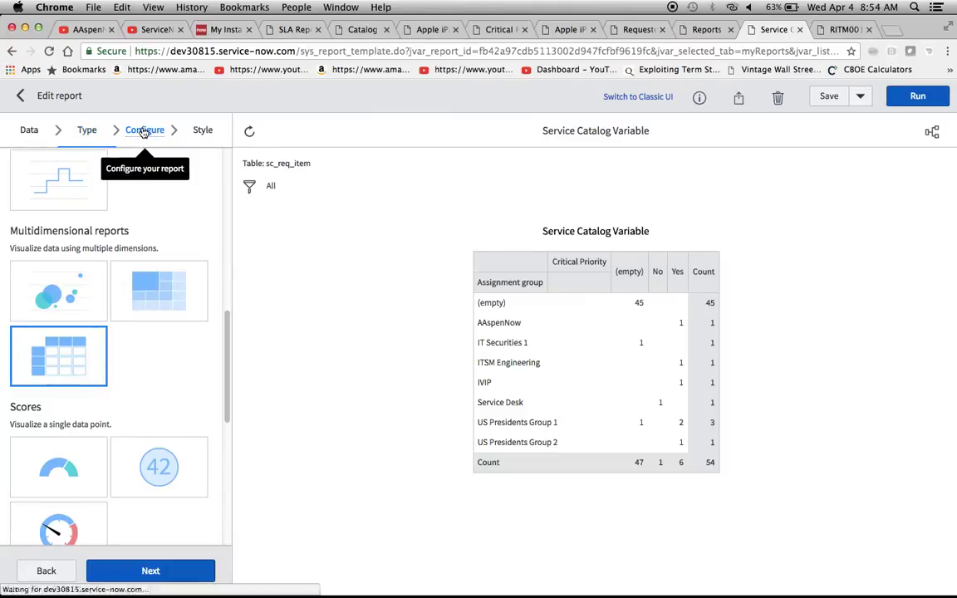
- Go to the Configure step showing Apple iPad 3 Critical Priority columns and Assignment group rows
{"action": "left_click", "coordinate": [144, 131]}
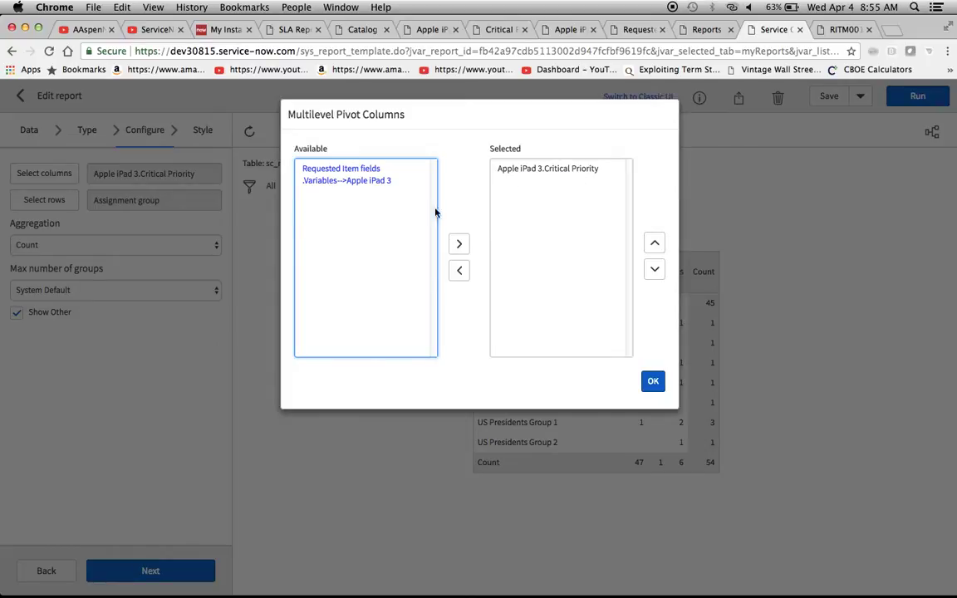
- Keep Critical Priority as the pivot column and open the row fields chooser
{"action": "left_click", "coordinate": [652, 380]}
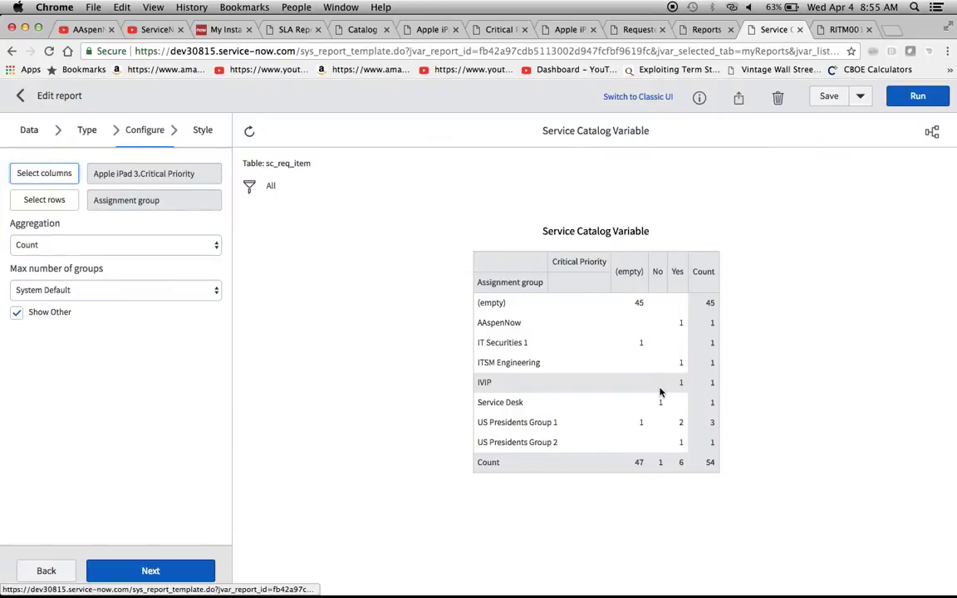
{"action": "left_click", "coordinate": [34, 204]}
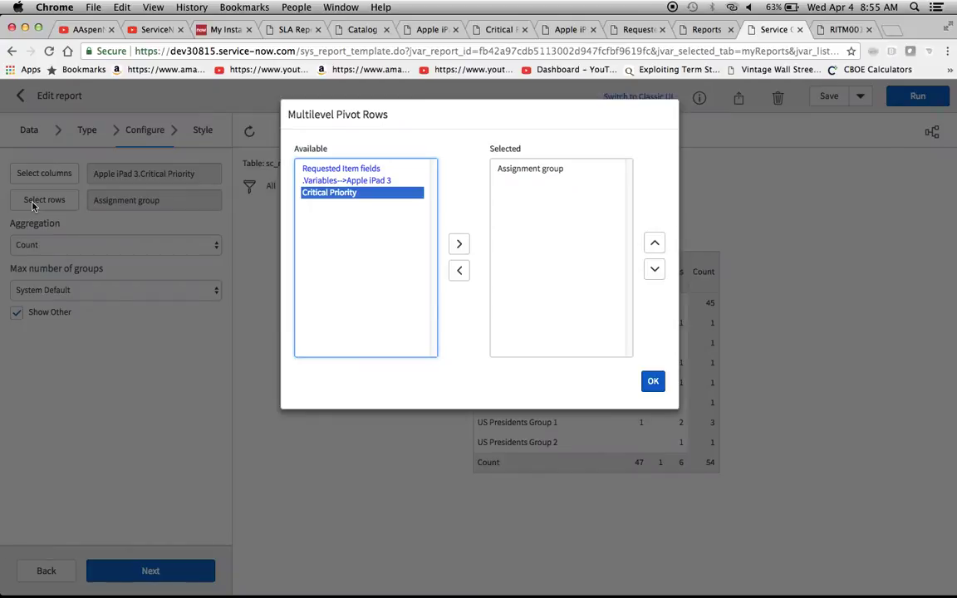
{"action": "double_click", "coordinate": [333, 169]}
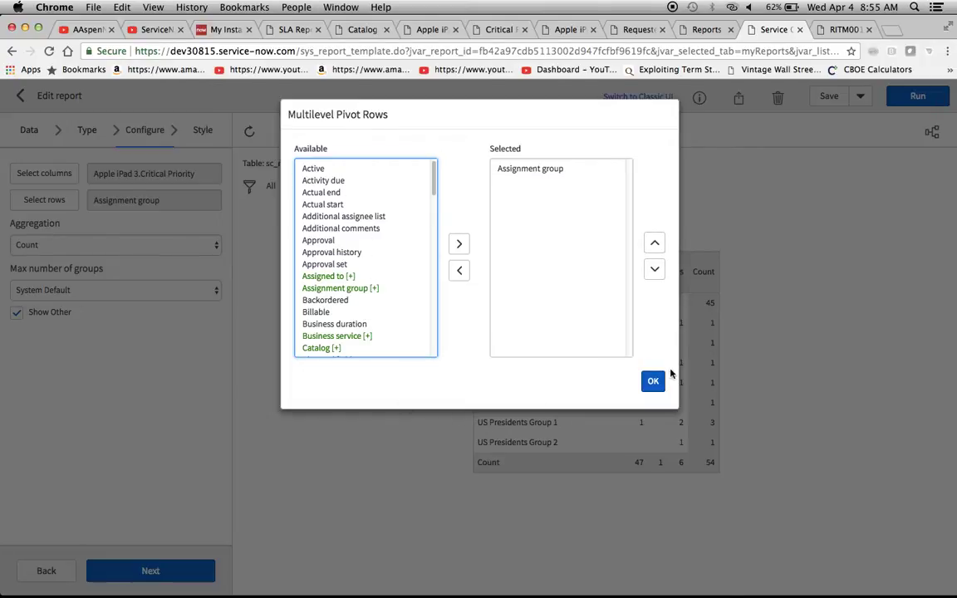
{"action": "left_click", "coordinate": [654, 382]}
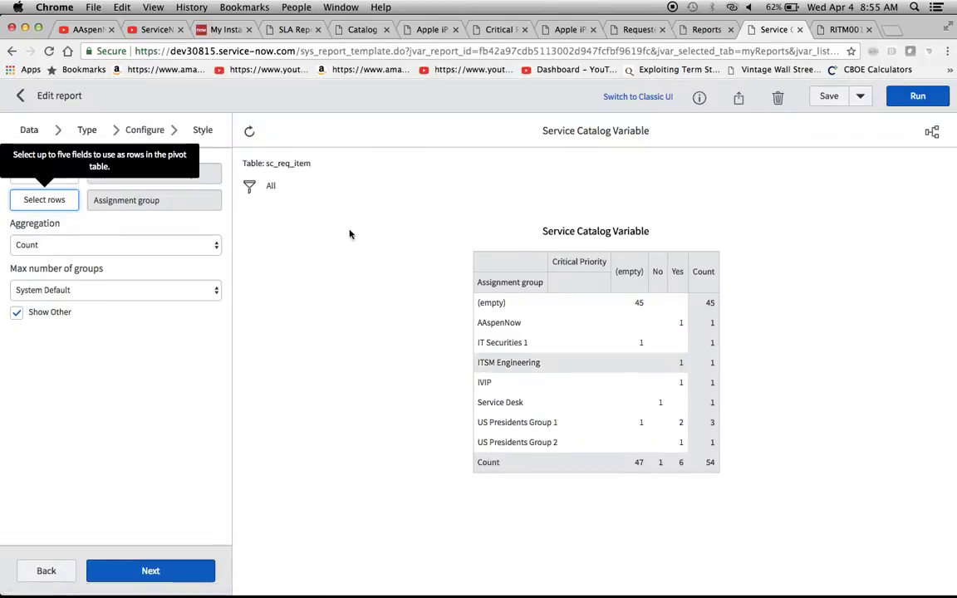
{"action": "left_click", "coordinate": [45, 201]}
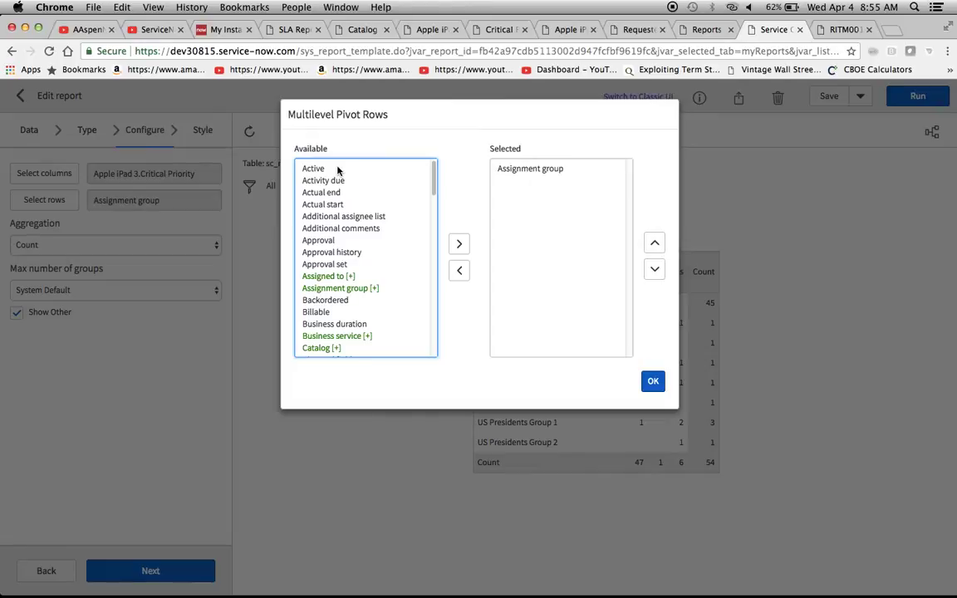
- Add the Apple iPad 3 Critical Priority variable to the row fields and run the report
{"action": "scroll", "coordinate": [377, 249], "scroll_direction": "down", "scroll_amount": 15}
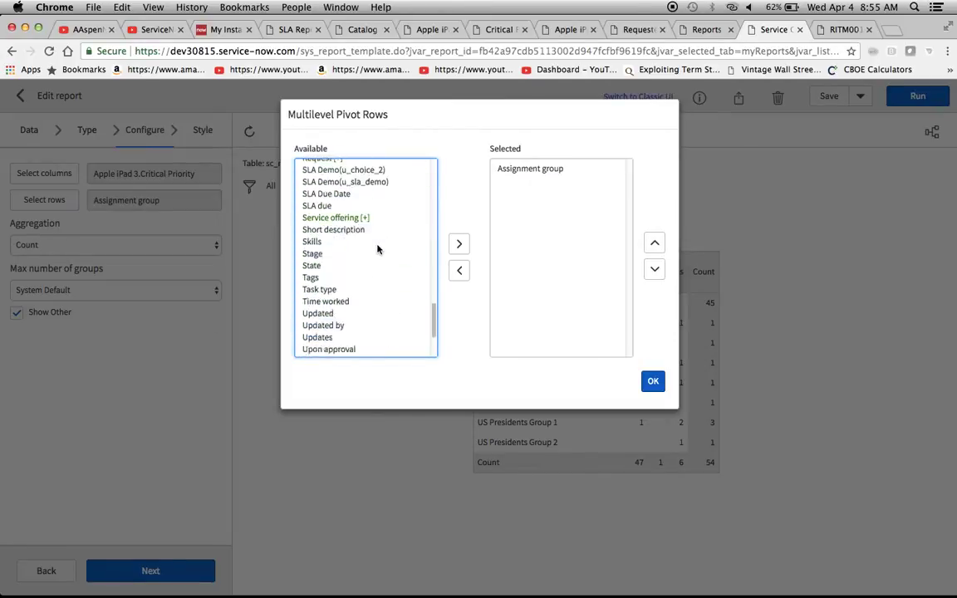
{"action": "left_click", "coordinate": [317, 347]}
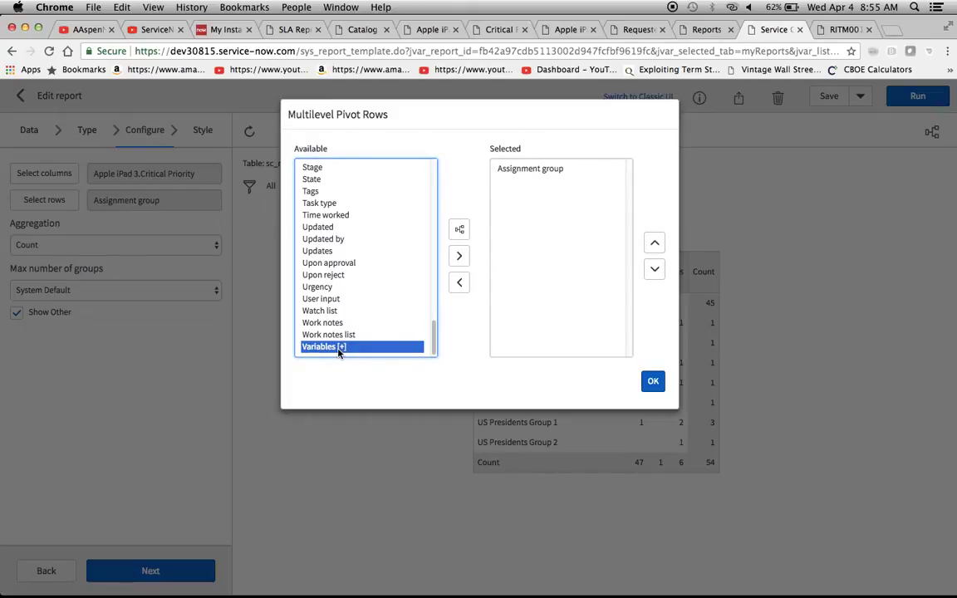
{"action": "left_click", "coordinate": [460, 229]}
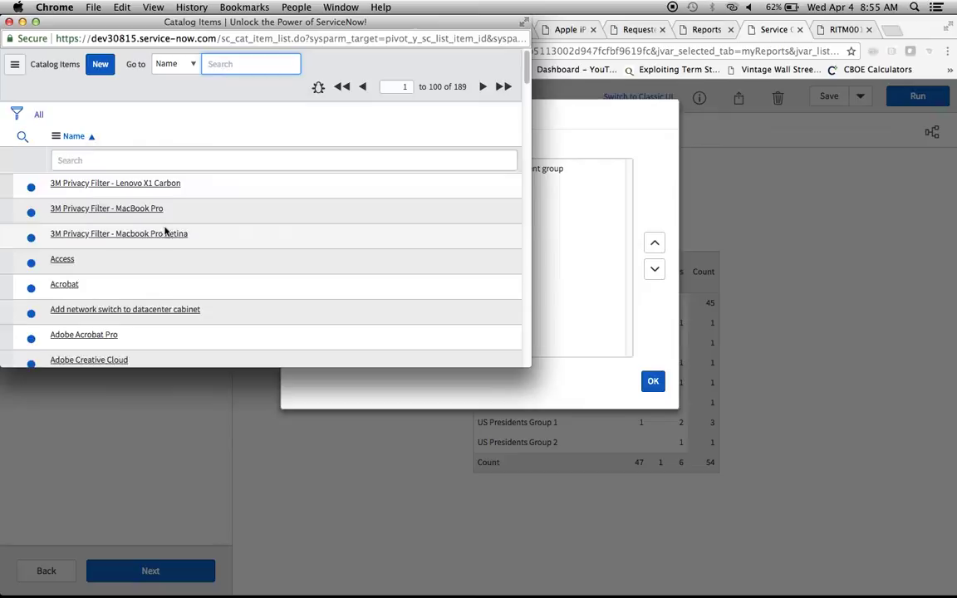
{"action": "scroll", "coordinate": [166, 229], "scroll_direction": "down", "scroll_amount": 3}
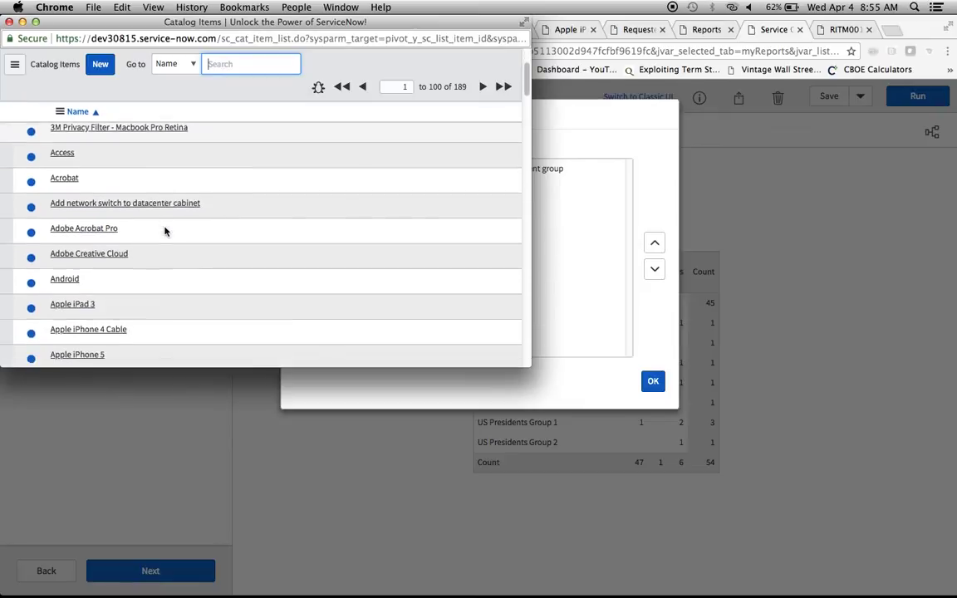
{"action": "left_click", "coordinate": [69, 303]}
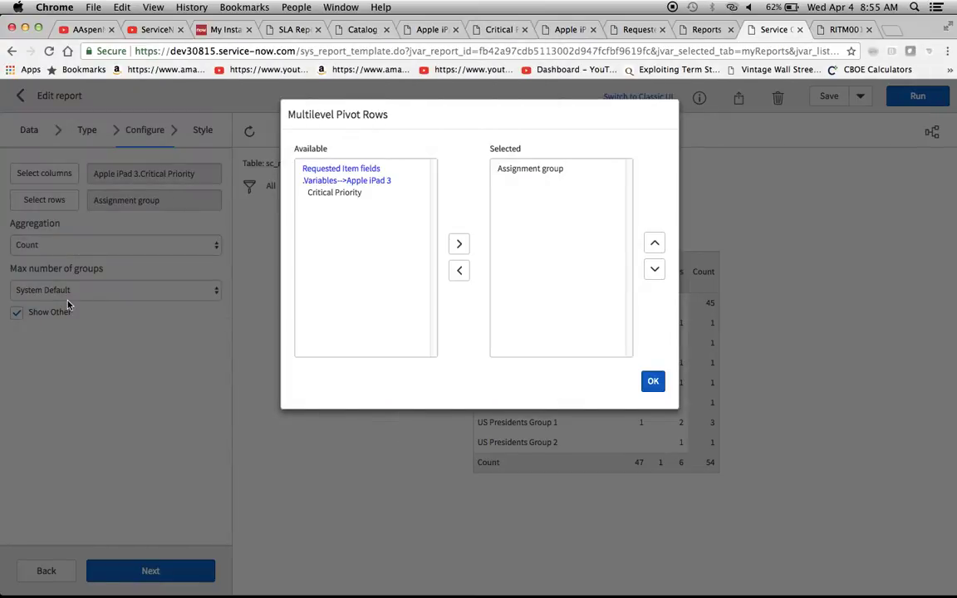
{"action": "left_click", "coordinate": [323, 192]}
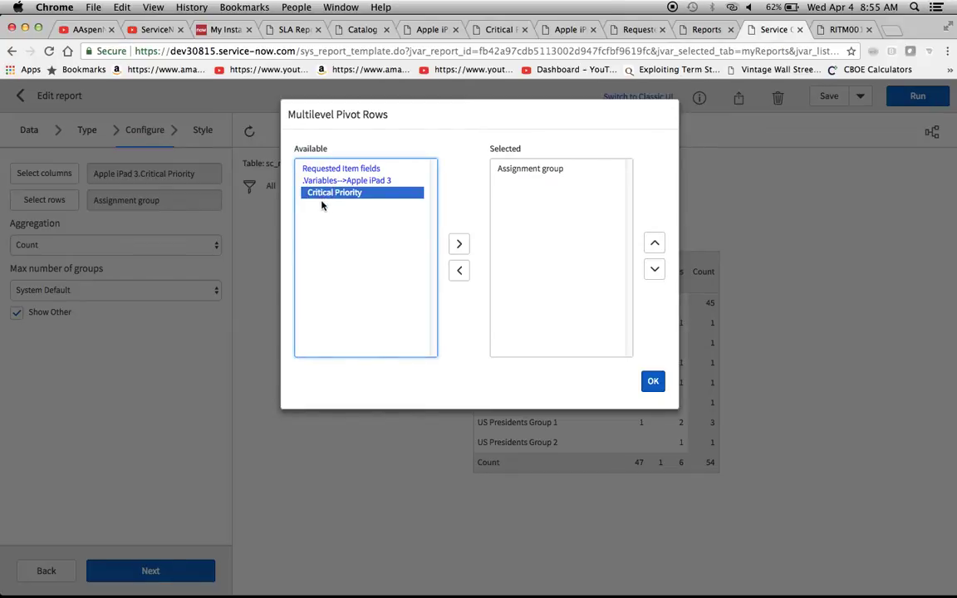
{"action": "left_click", "coordinate": [458, 246]}
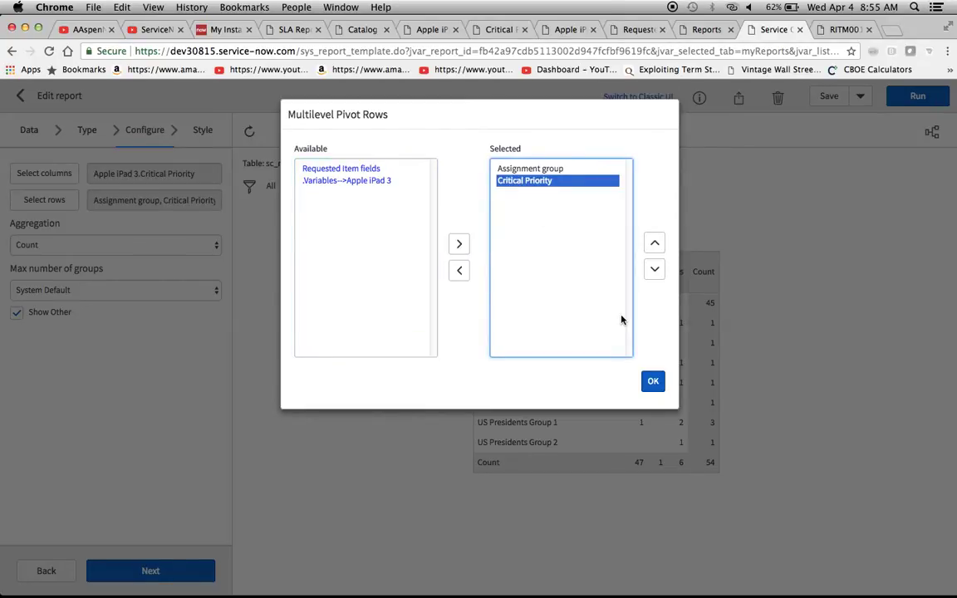
{"action": "left_click", "coordinate": [651, 381]}
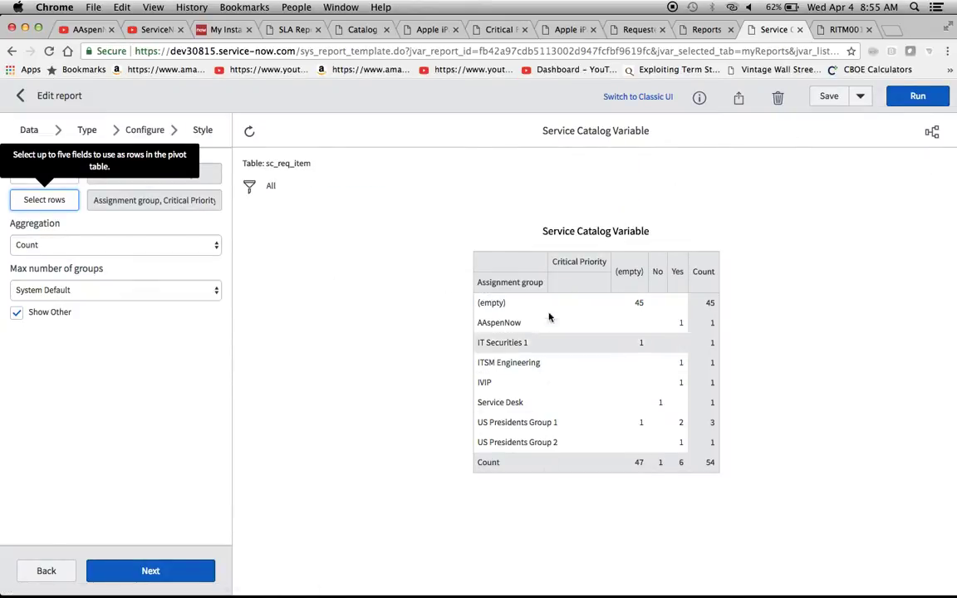
{"action": "left_click", "coordinate": [916, 96]}
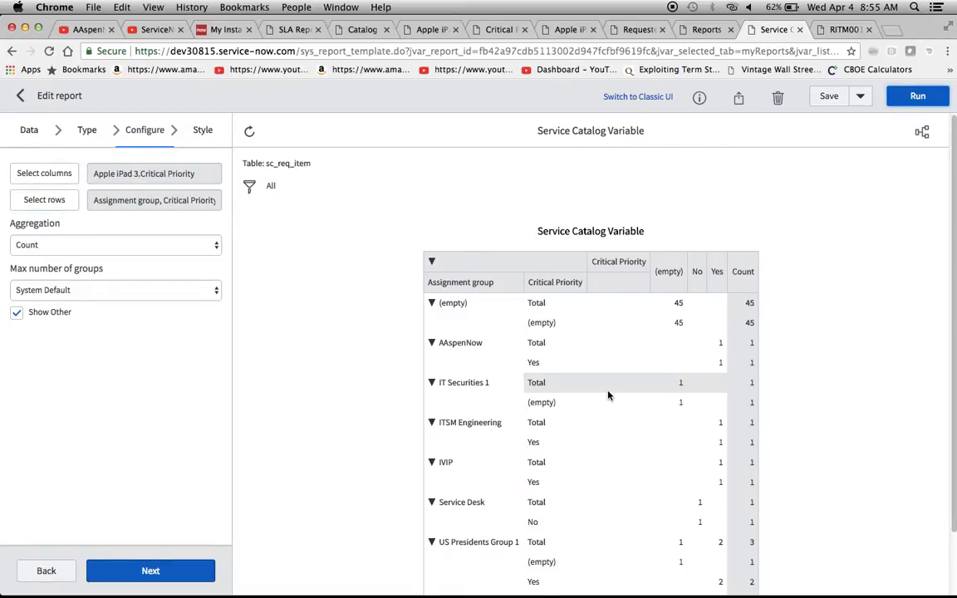
- Remove Critical Priority from the rows, leaving only Assignment group, and rerun the report
{"action": "scroll", "coordinate": [607, 395], "scroll_direction": "down", "scroll_amount": 2}
{"action": "scroll", "coordinate": [607, 396], "scroll_direction": "up", "scroll_amount": 2}
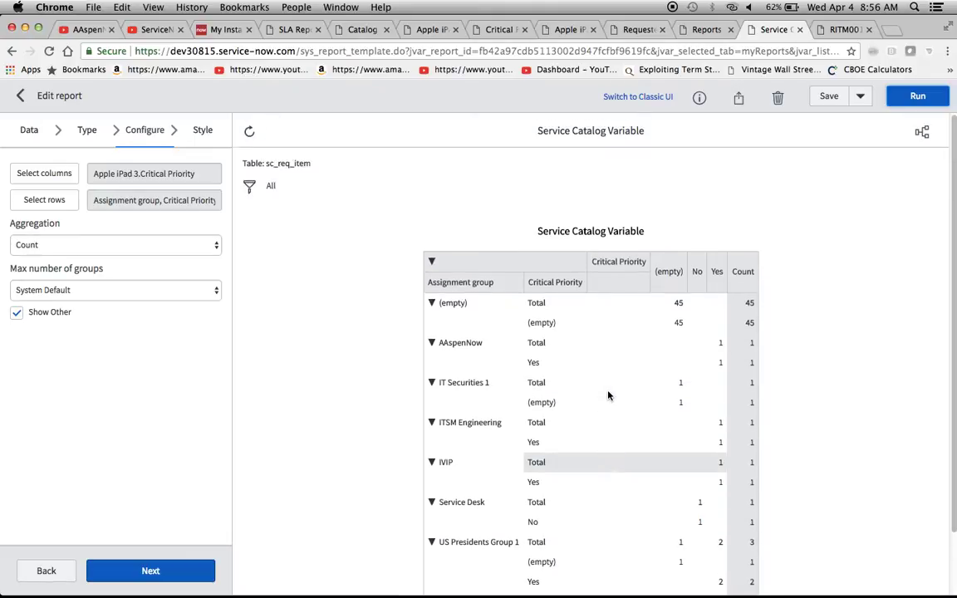
{"action": "left_click", "coordinate": [46, 201]}
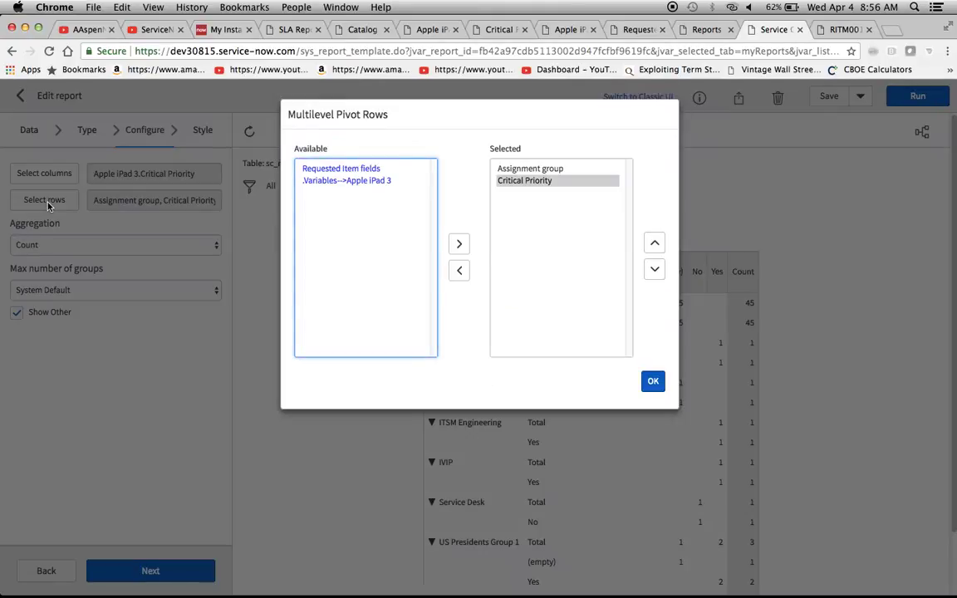
{"action": "left_click", "coordinate": [527, 180]}
{"action": "left_click", "coordinate": [459, 270]}
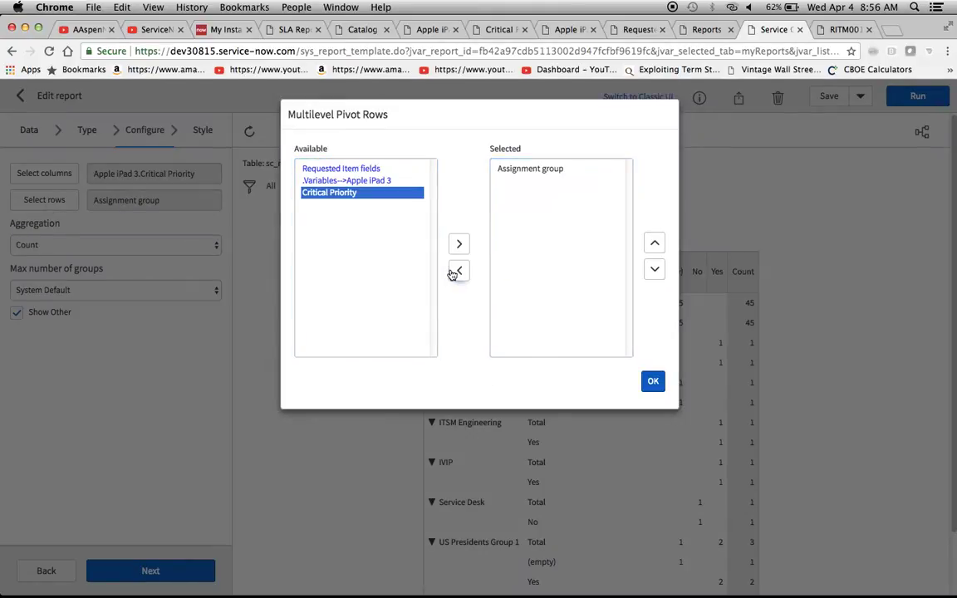
{"action": "left_click", "coordinate": [654, 383]}
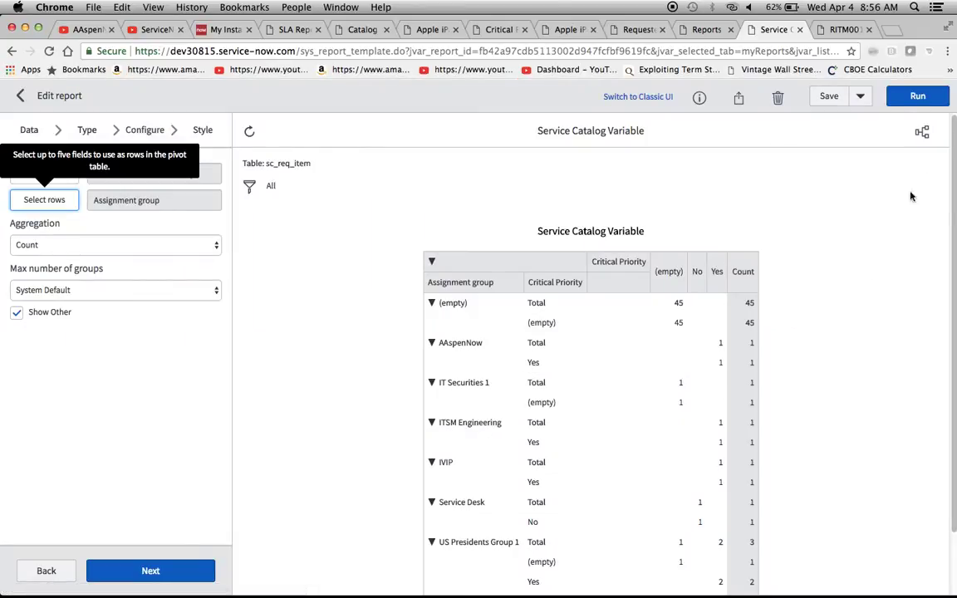
{"action": "left_click", "coordinate": [913, 102]}
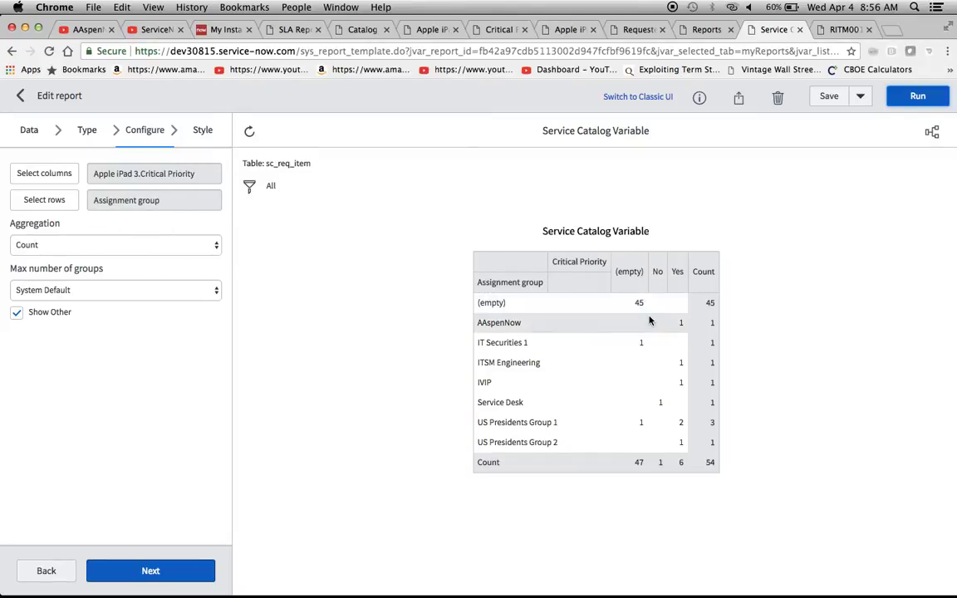
- Add a filter condition on the Variables > Apple iPad 3 > Critical Priority field
{"action": "left_click", "coordinate": [249, 188]}
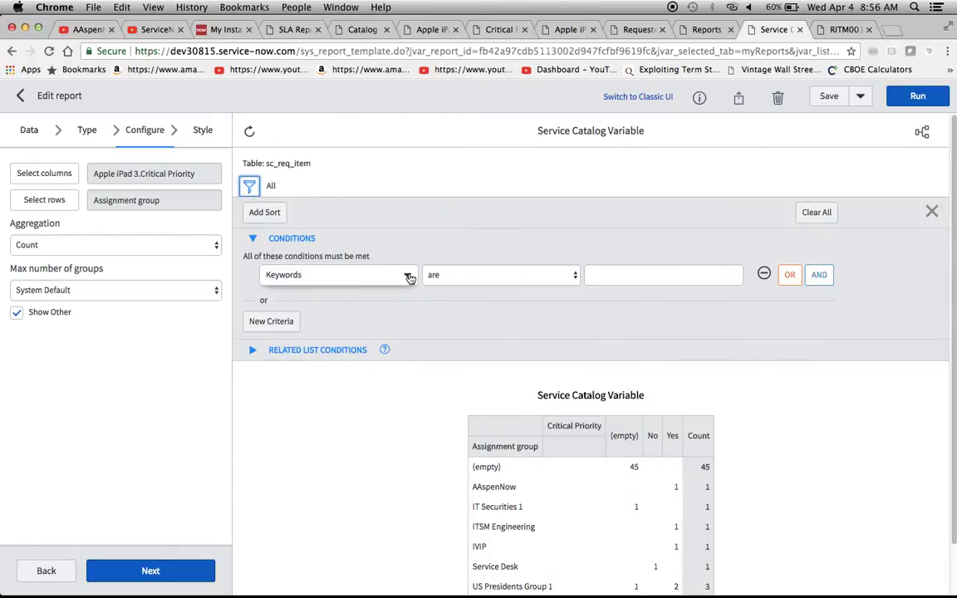
{"action": "left_click", "coordinate": [409, 278]}
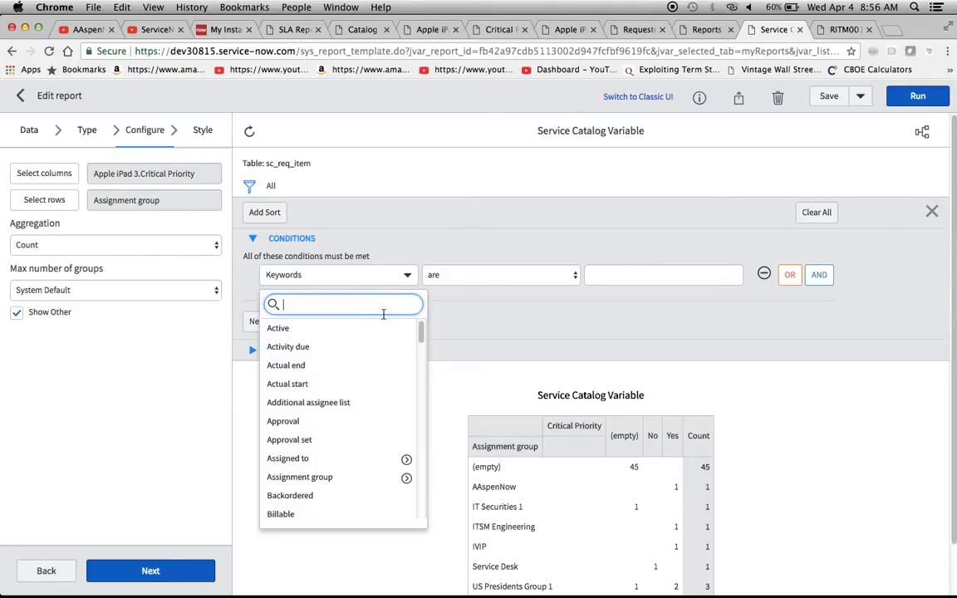
{"action": "type", "text": "varib"}
{"action": "key", "text": "BackSpace"}
{"action": "key", "text": "BackSpace"}
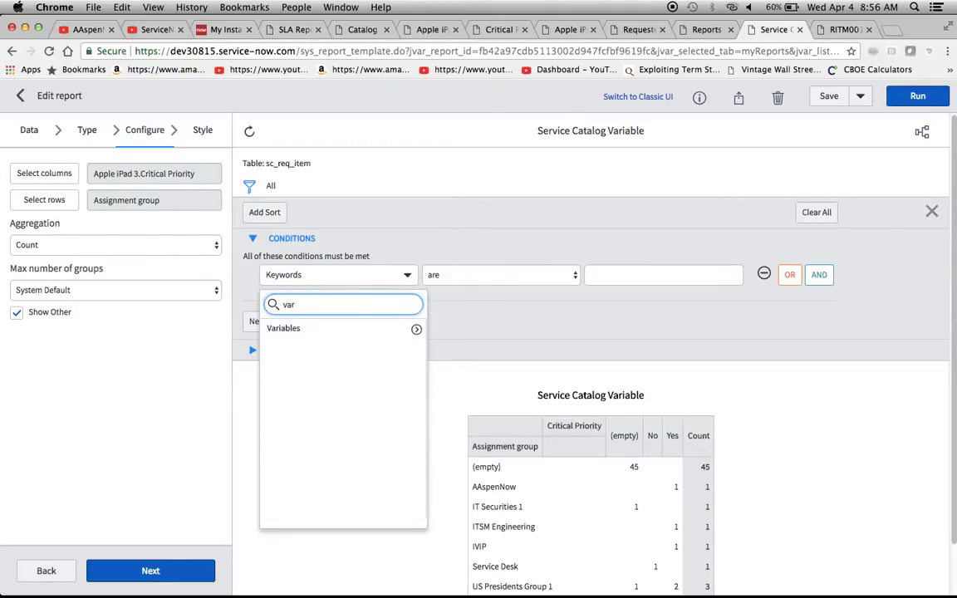
{"action": "left_click", "coordinate": [417, 331]}
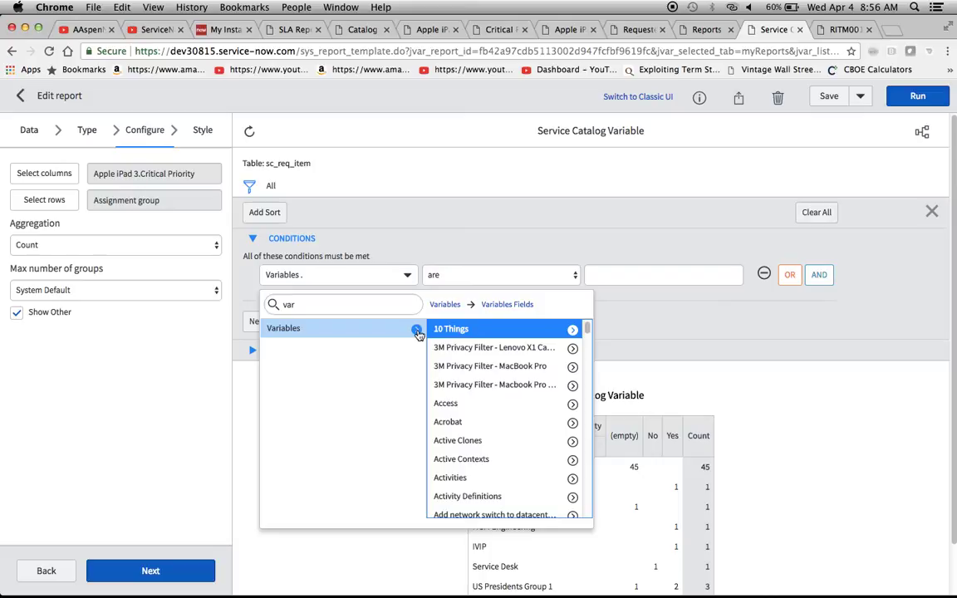
{"action": "scroll", "coordinate": [504, 432], "scroll_direction": "down", "scroll_amount": 1}
{"action": "scroll", "coordinate": [504, 433], "scroll_direction": "down", "scroll_amount": 5}
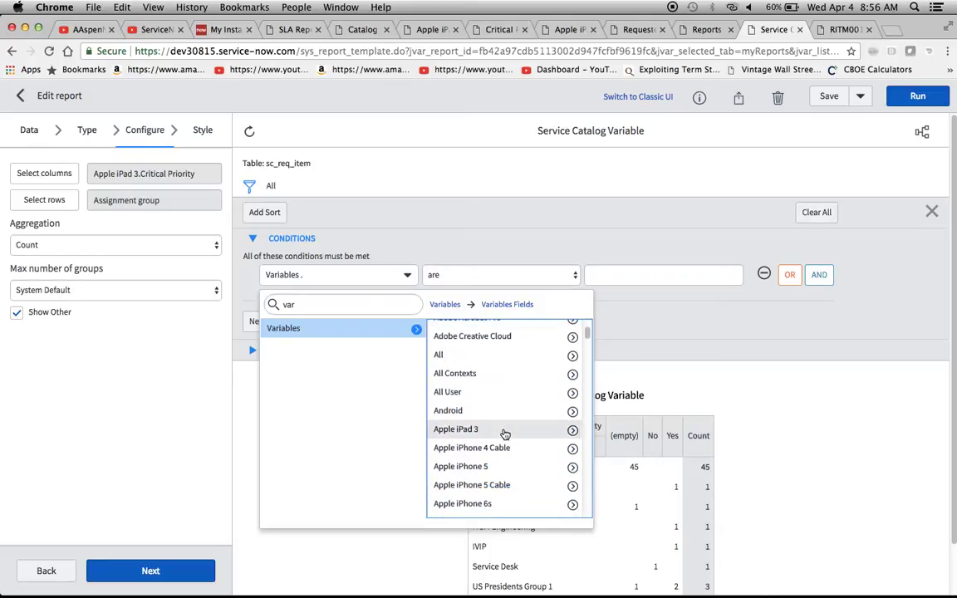
{"action": "scroll", "coordinate": [504, 435], "scroll_direction": "up", "scroll_amount": 1}
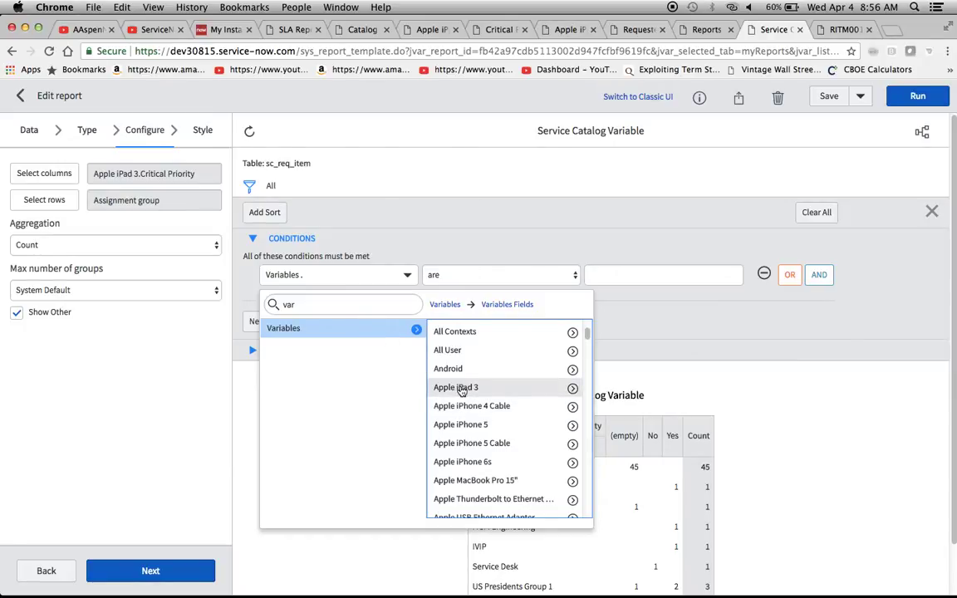
{"action": "left_click", "coordinate": [572, 388]}
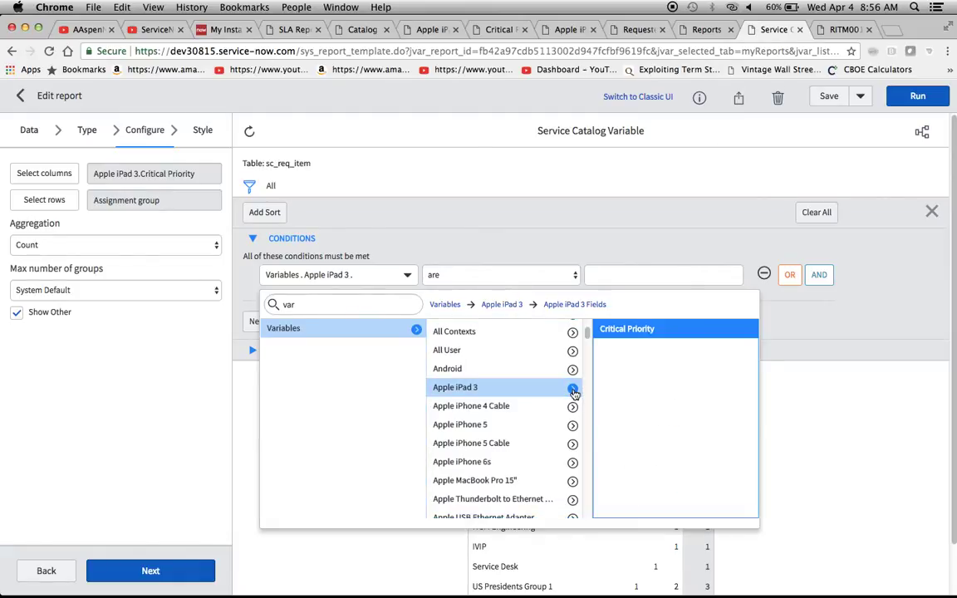
{"action": "left_click", "coordinate": [632, 332]}
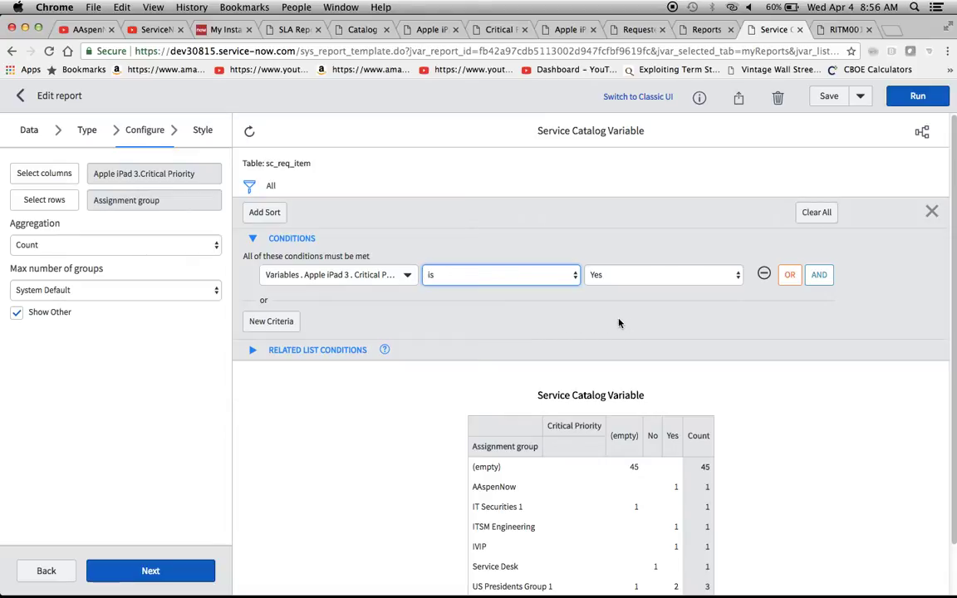
- Set the condition to 'is one of' Yes and No and run the report
{"action": "scroll", "coordinate": [722, 345], "scroll_direction": "down", "scroll_amount": 2}
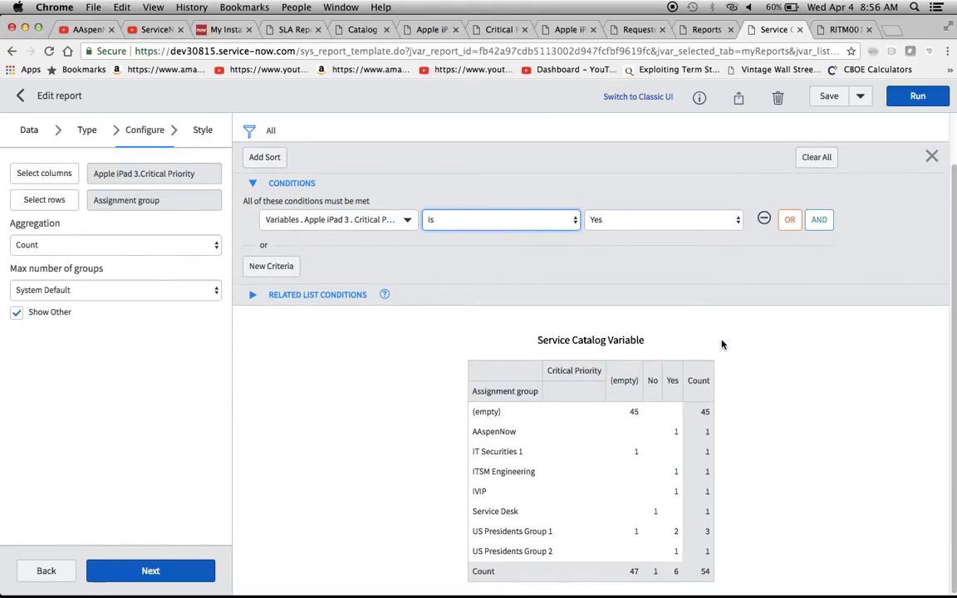
{"action": "left_click", "coordinate": [572, 220]}
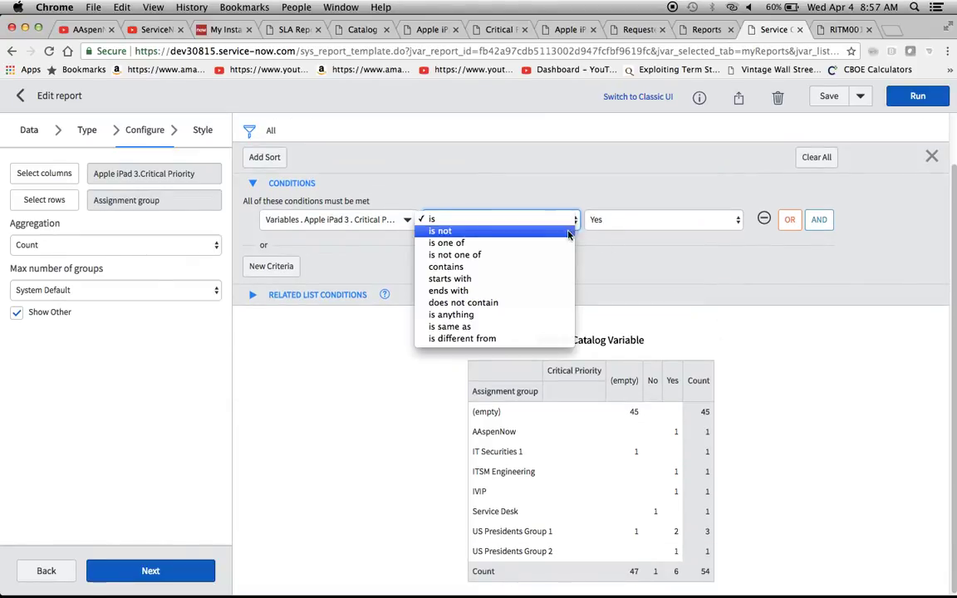
{"action": "left_click", "coordinate": [566, 243]}
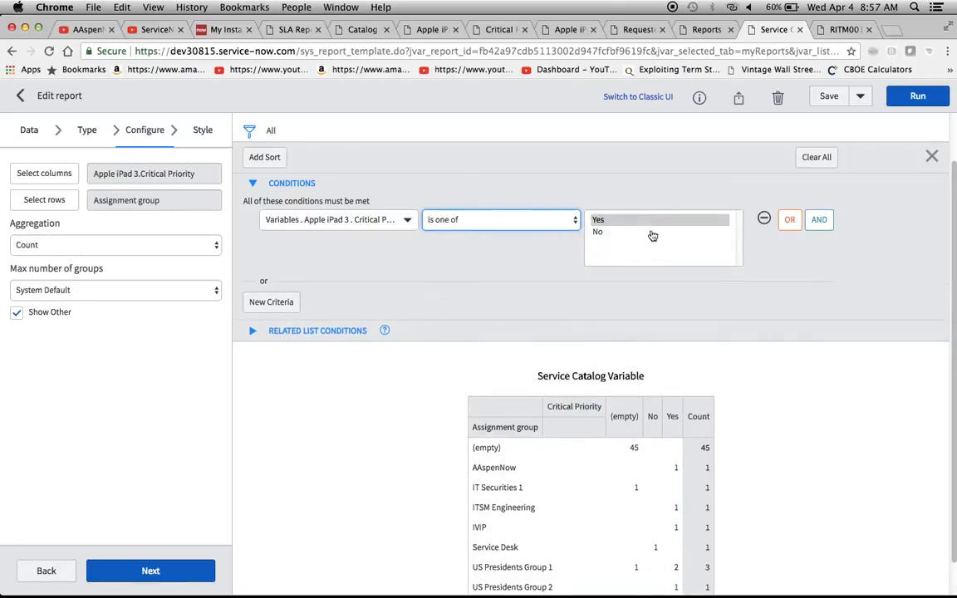
{"action": "left_click", "coordinate": [635, 233]}
{"action": "left_click", "coordinate": [633, 220], "text": "shift"}
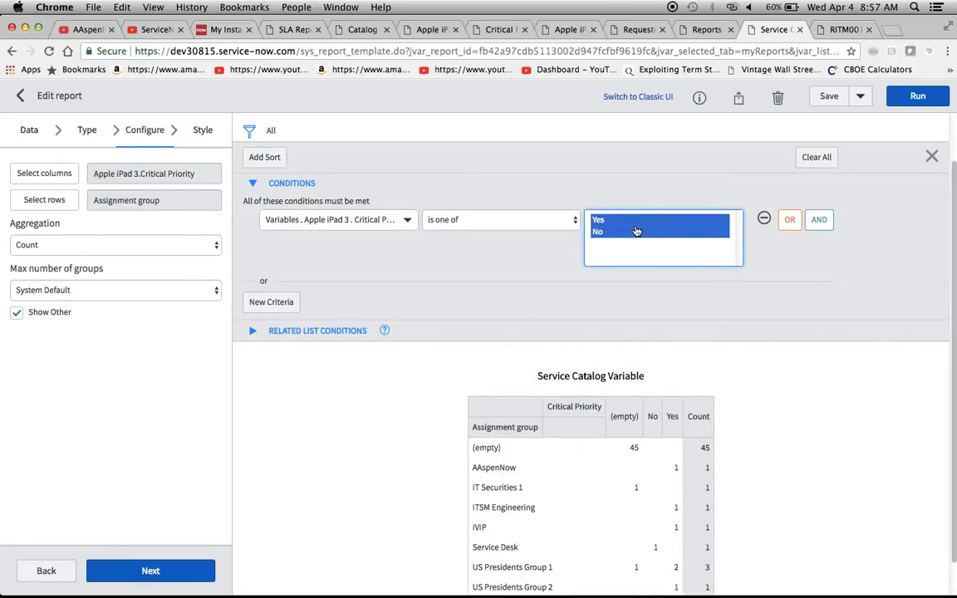
{"action": "left_click", "coordinate": [916, 96]}
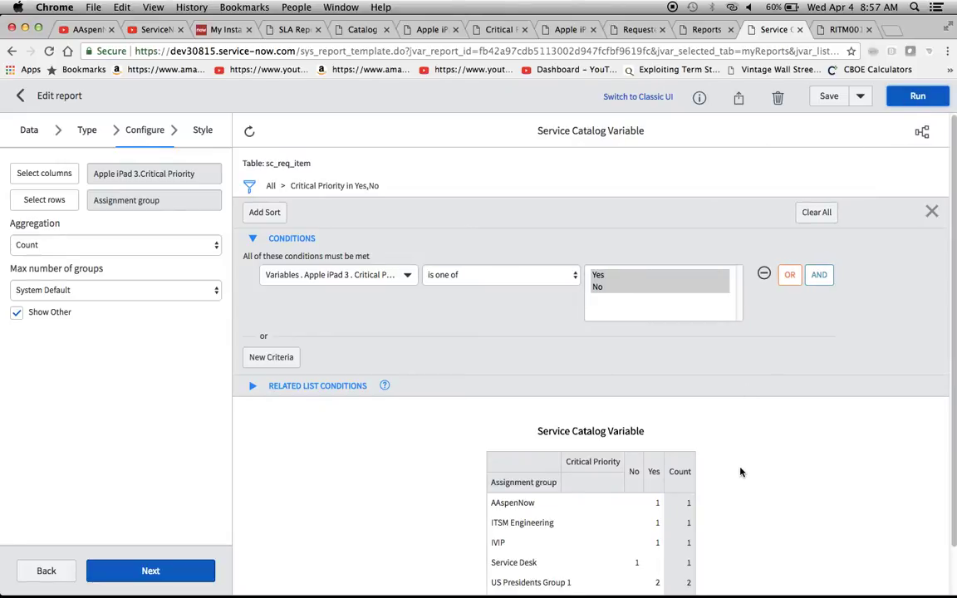
{"action": "scroll", "coordinate": [740, 472], "scroll_direction": "down", "scroll_amount": 1}
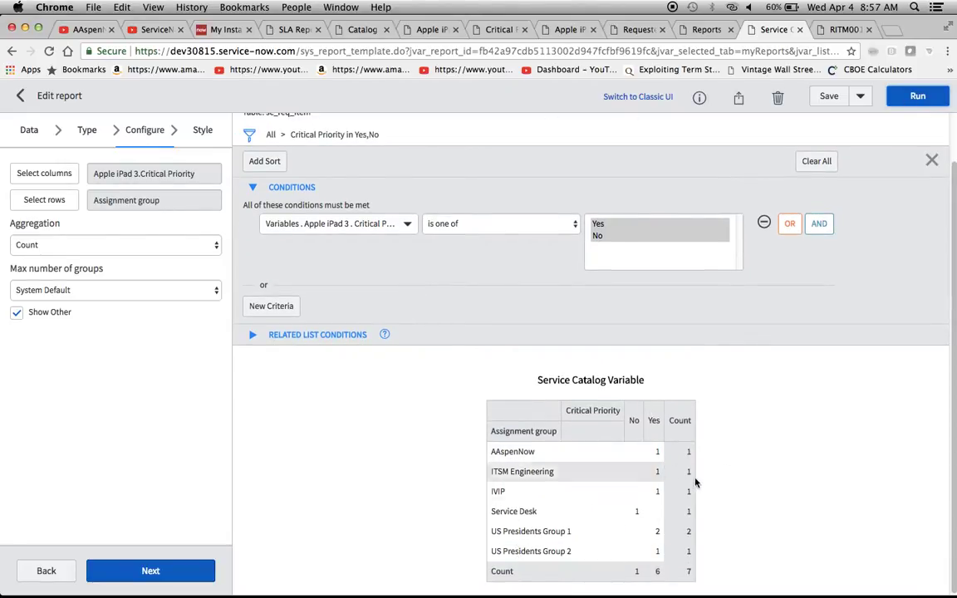
- Add an AND condition Created on This month and rerun the report
{"action": "left_click", "coordinate": [818, 235]}
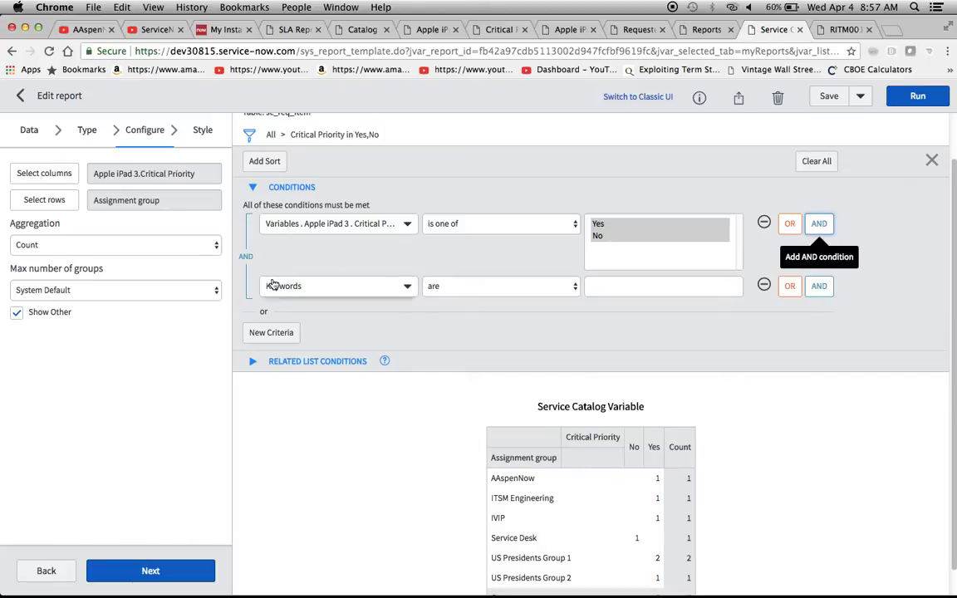
{"action": "left_click", "coordinate": [378, 290]}
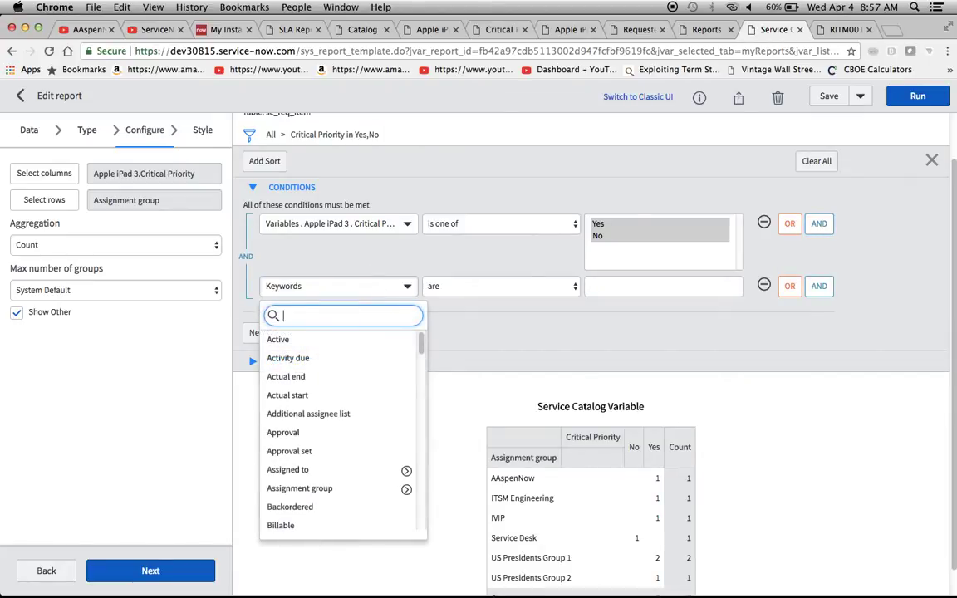
{"action": "type", "text": "created"}
{"action": "left_click", "coordinate": [314, 339]}
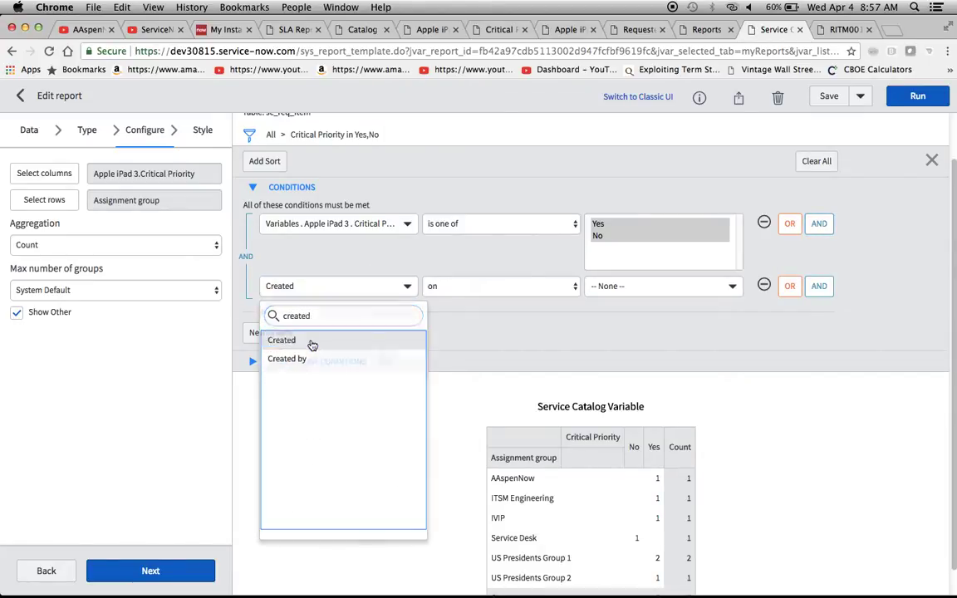
{"action": "left_click", "coordinate": [645, 294]}
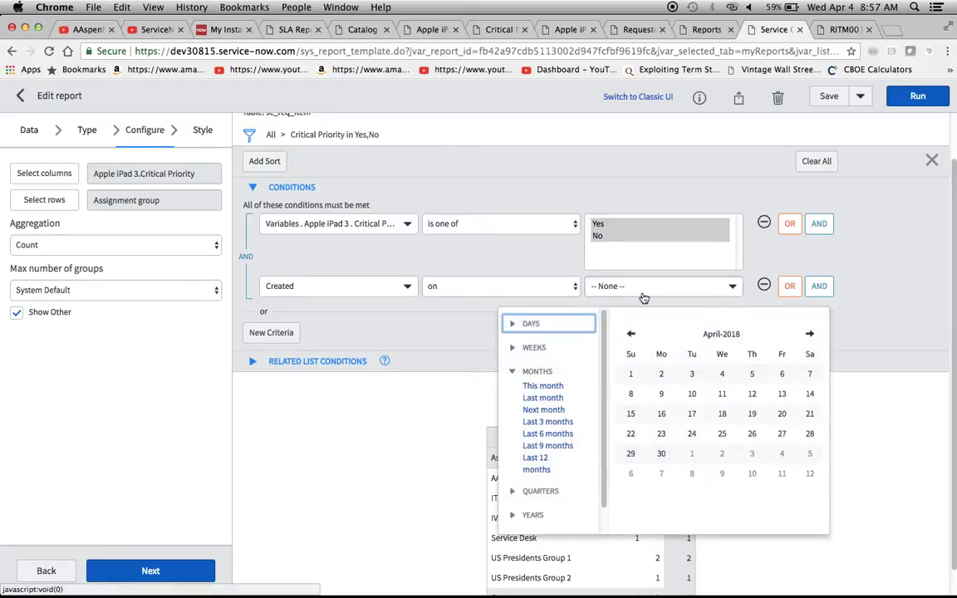
{"action": "left_click", "coordinate": [544, 386]}
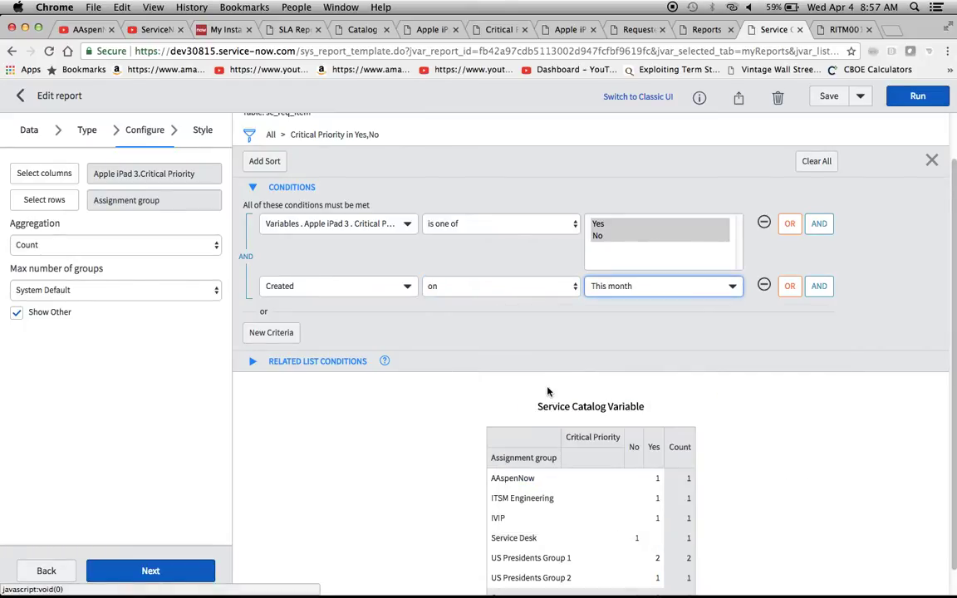
{"action": "left_click", "coordinate": [896, 101]}
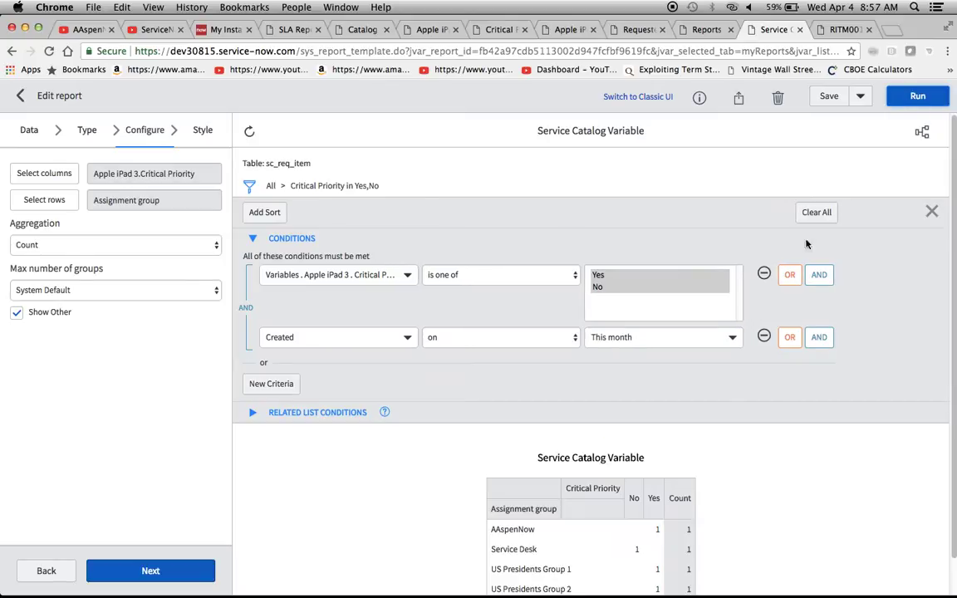
{"action": "scroll", "coordinate": [864, 402], "scroll_direction": "down", "scroll_amount": 1}
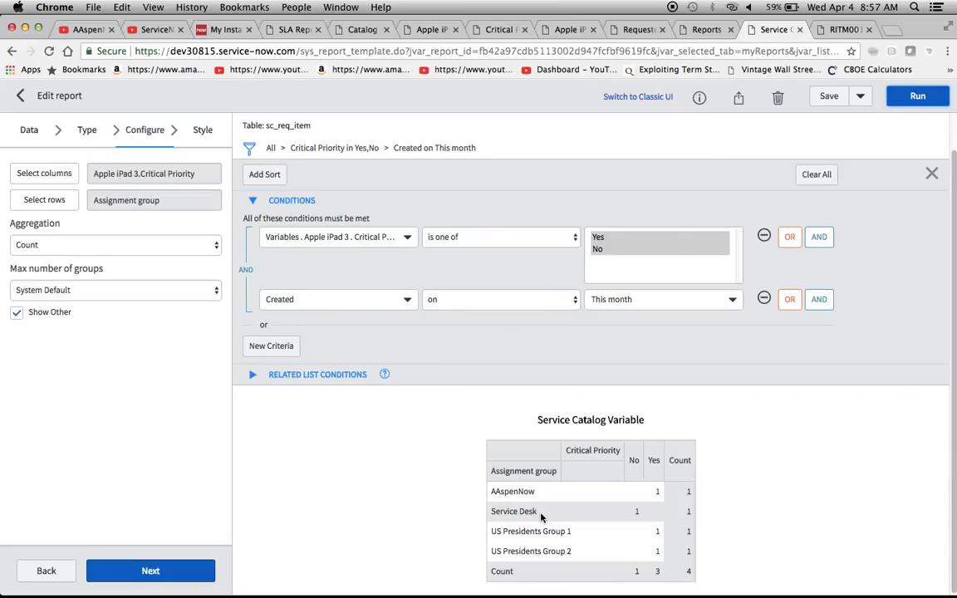
- Drill into AAspenNow's Yes count and view the resulting Requested Items list
{"action": "left_click", "coordinate": [657, 497]}
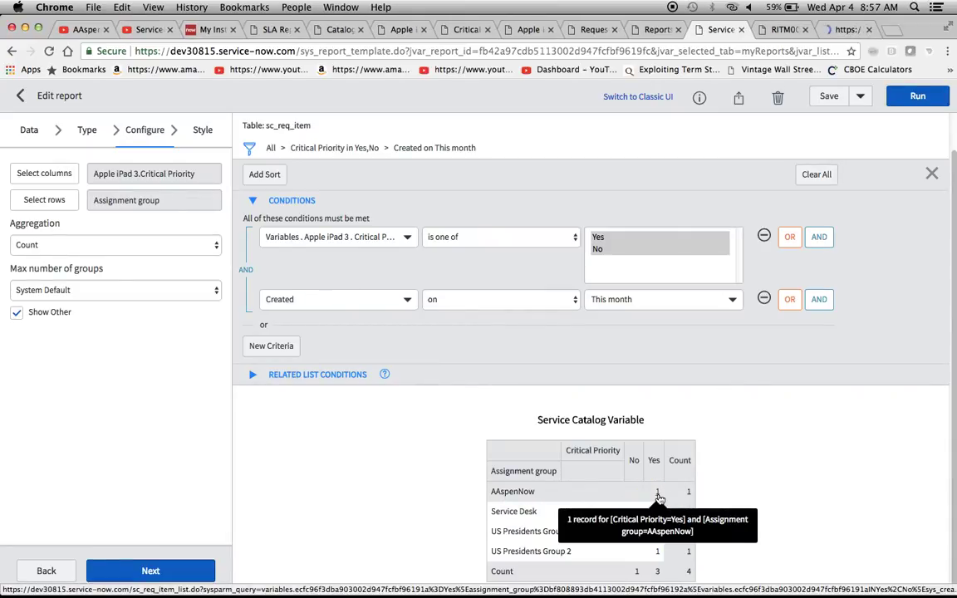
{"action": "left_click", "coordinate": [804, 29]}
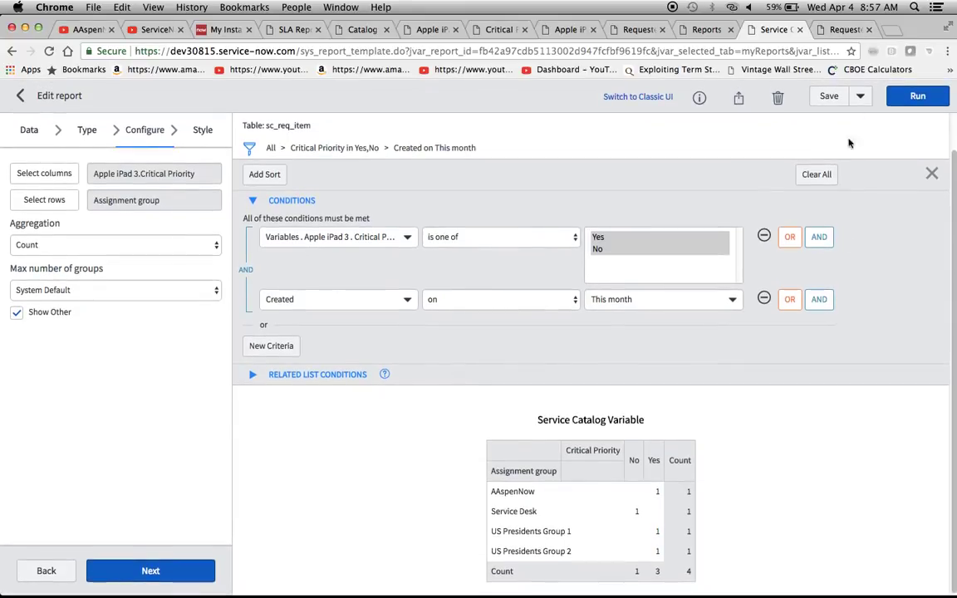
{"action": "left_click", "coordinate": [837, 31]}
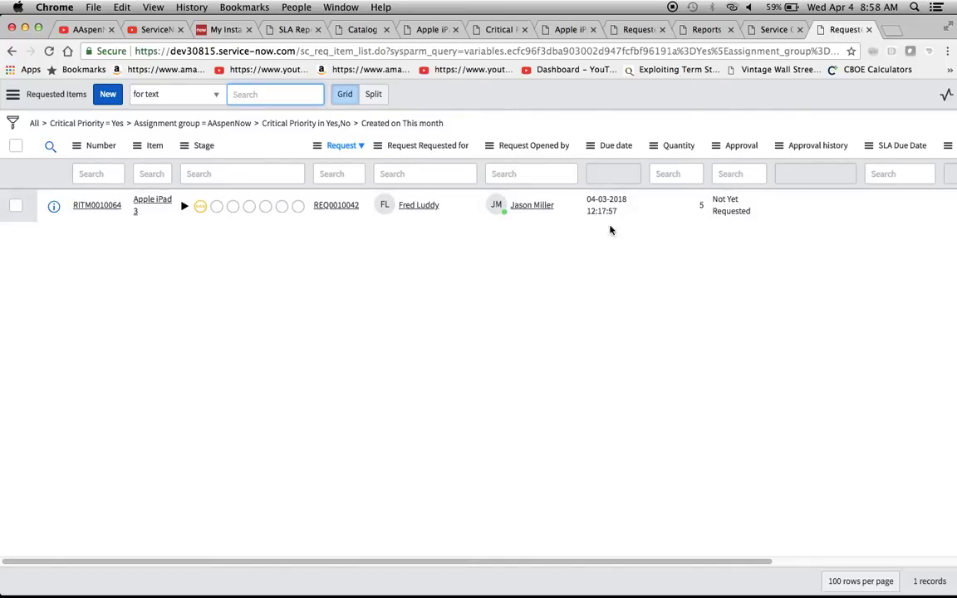
- Open the single Apple iPad 3 requested item record from the list
{"action": "left_click", "coordinate": [96, 206]}
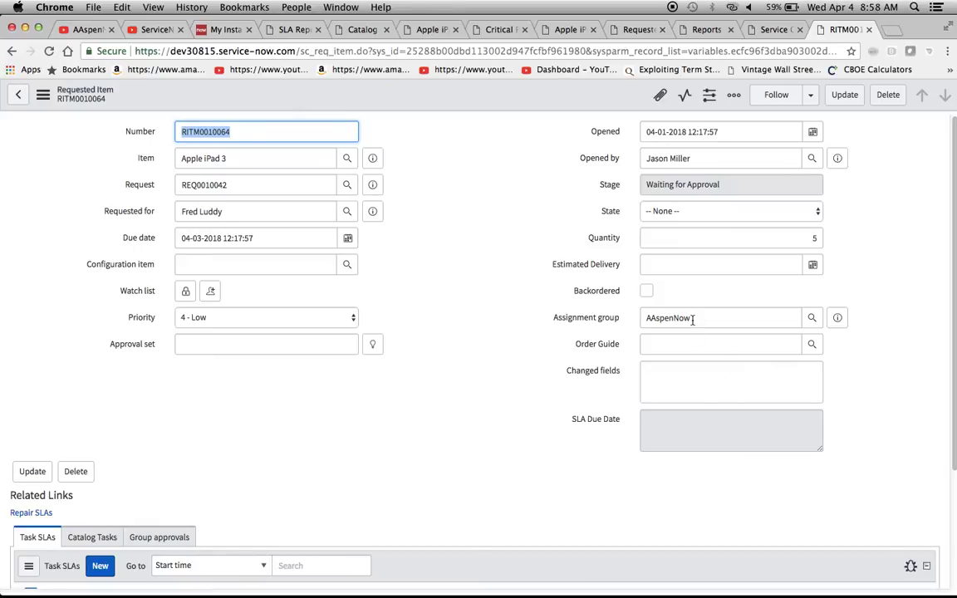
- Close the RITM record tab to return to the Service Catalog Variable pivot report
{"action": "left_click", "coordinate": [870, 30]}
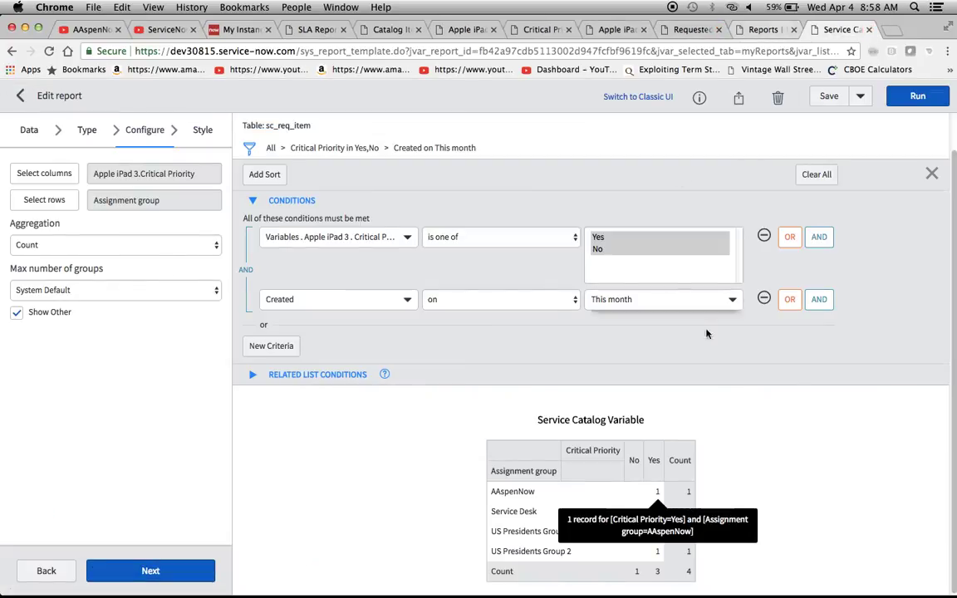